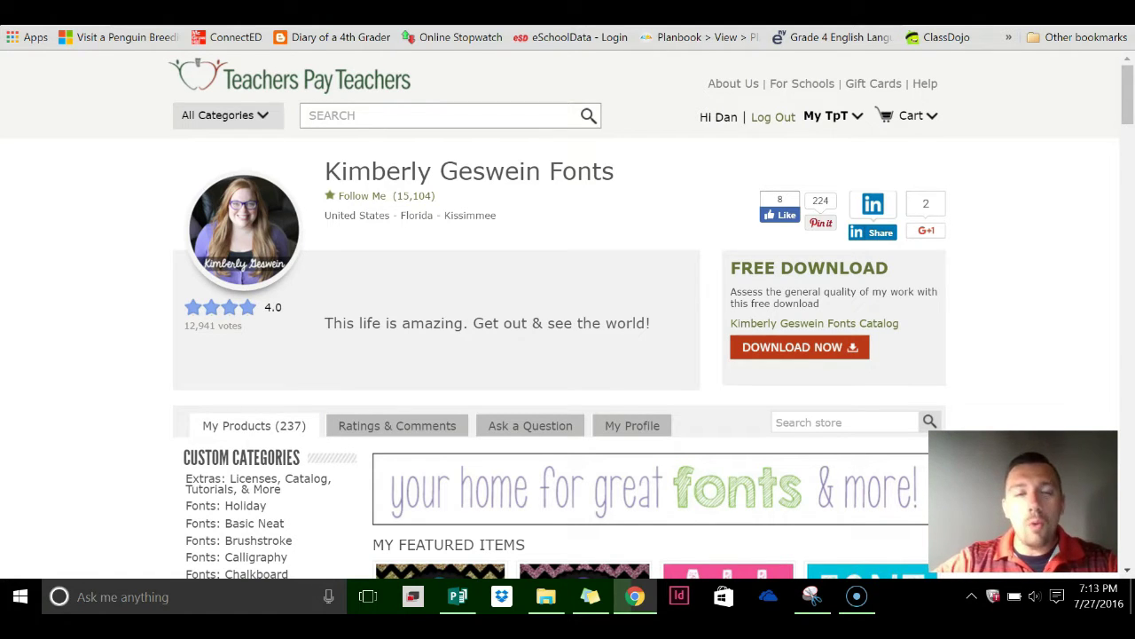
# Step: Scroll the store listing and open the free 'KG Life is Messy Font: Personal Use' page
pyautogui.moveTo(226, 115)
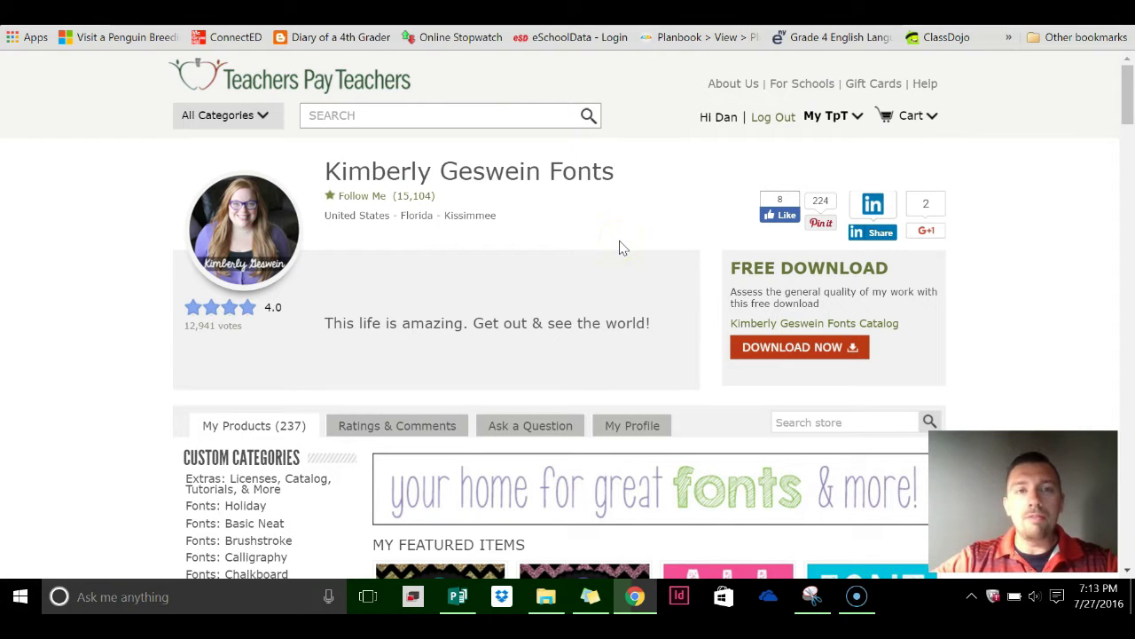
pyautogui.scroll(-3, 621, 248)
pyautogui.scroll(3, 621, 247)
pyautogui.scroll(-9, 621, 248)
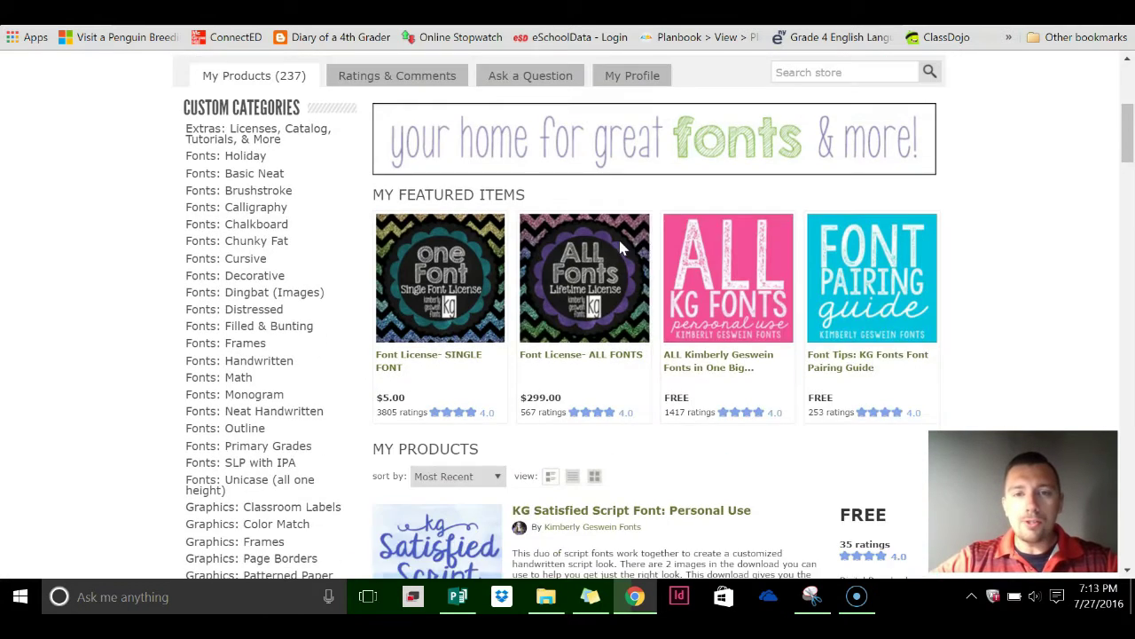
pyautogui.scroll(-2, 618, 246)
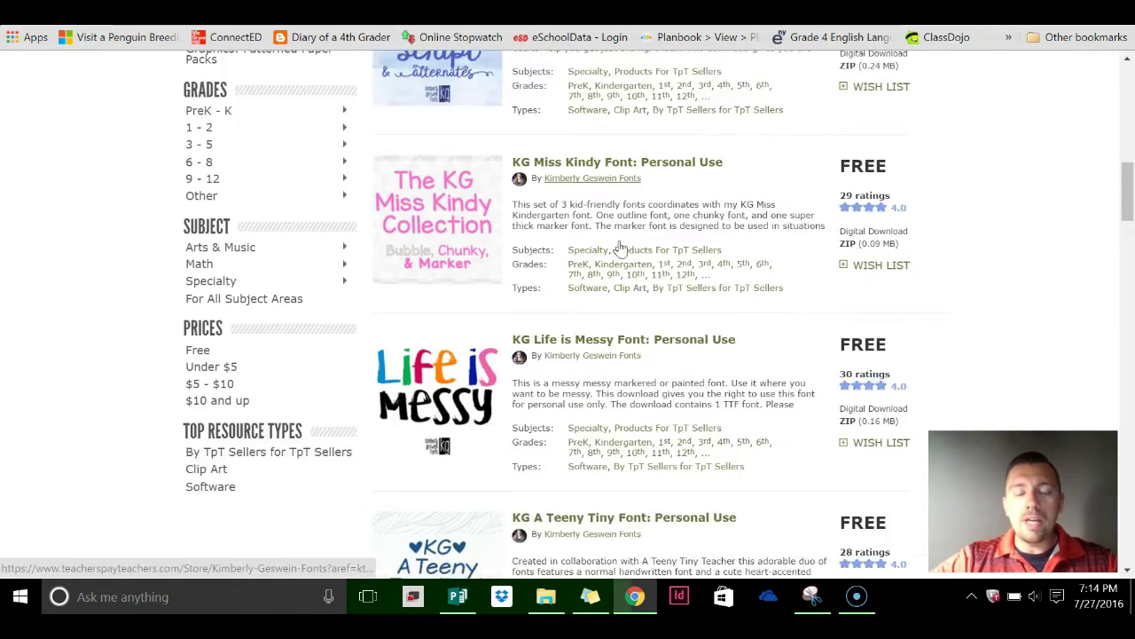
pyautogui.moveTo(395, 293)
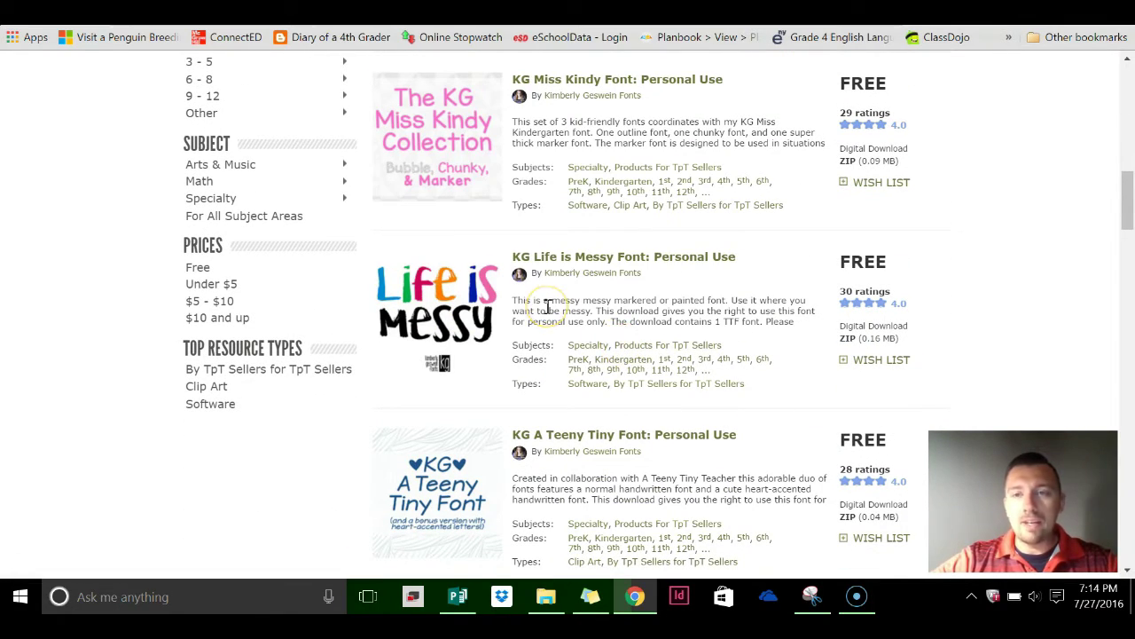
pyautogui.click(619, 256)
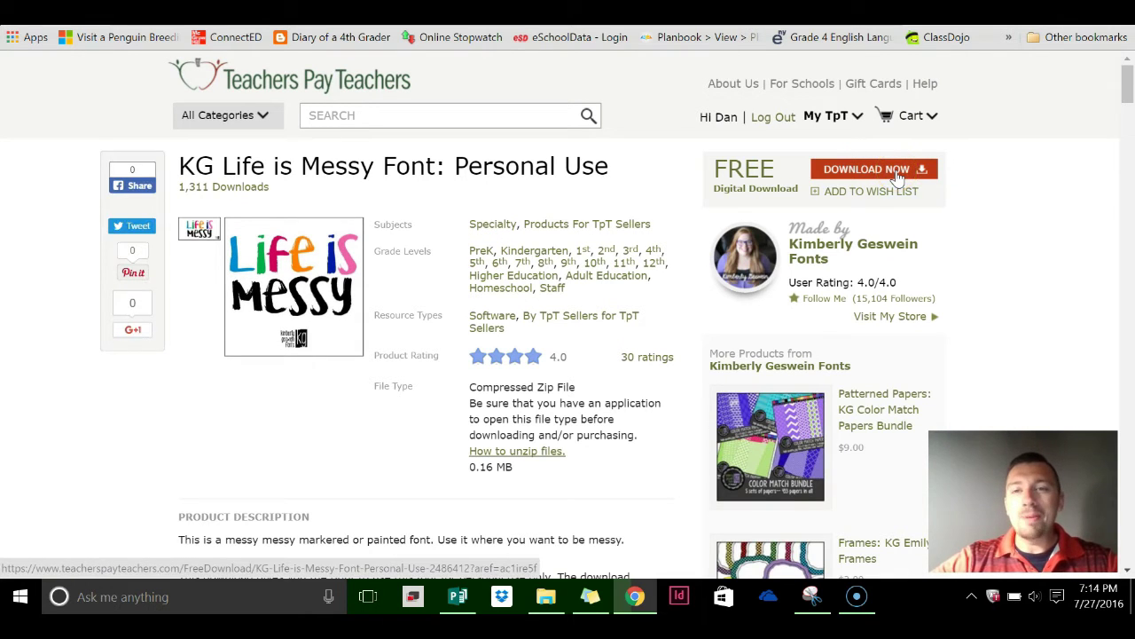
# Step: Download the free font as KGLifeisMessyFontPersonalUse.zip
pyautogui.click(898, 177)
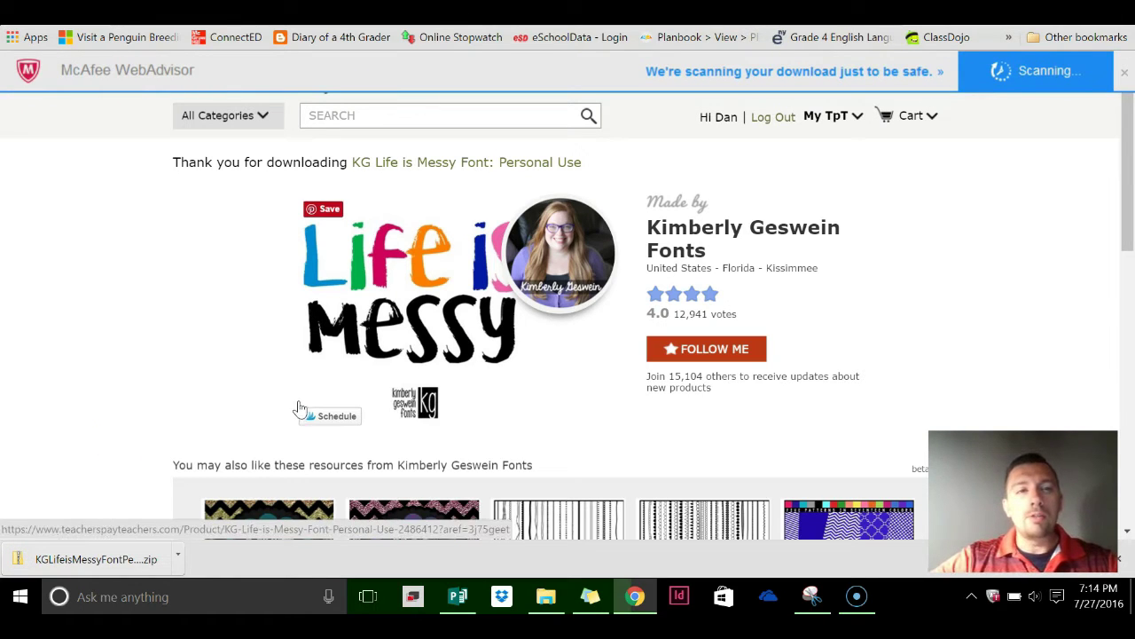
pyautogui.click(84, 417)
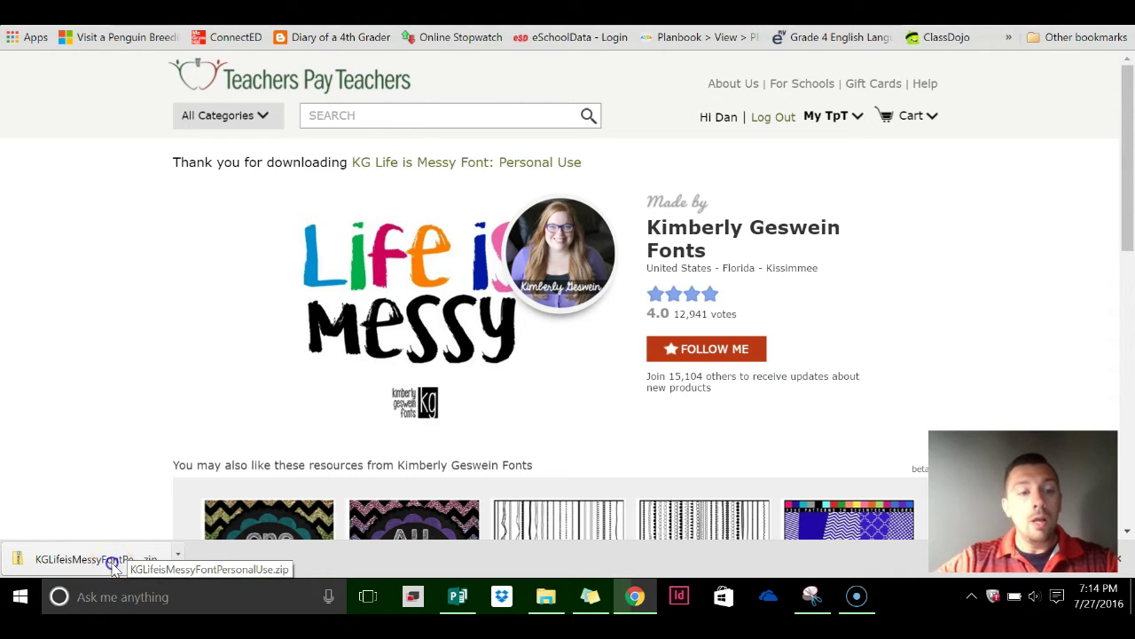
# Step: Open KGLifeisMessyFontPersonalUse.zip from the download bar and start Extract all
pyautogui.click(108, 560)
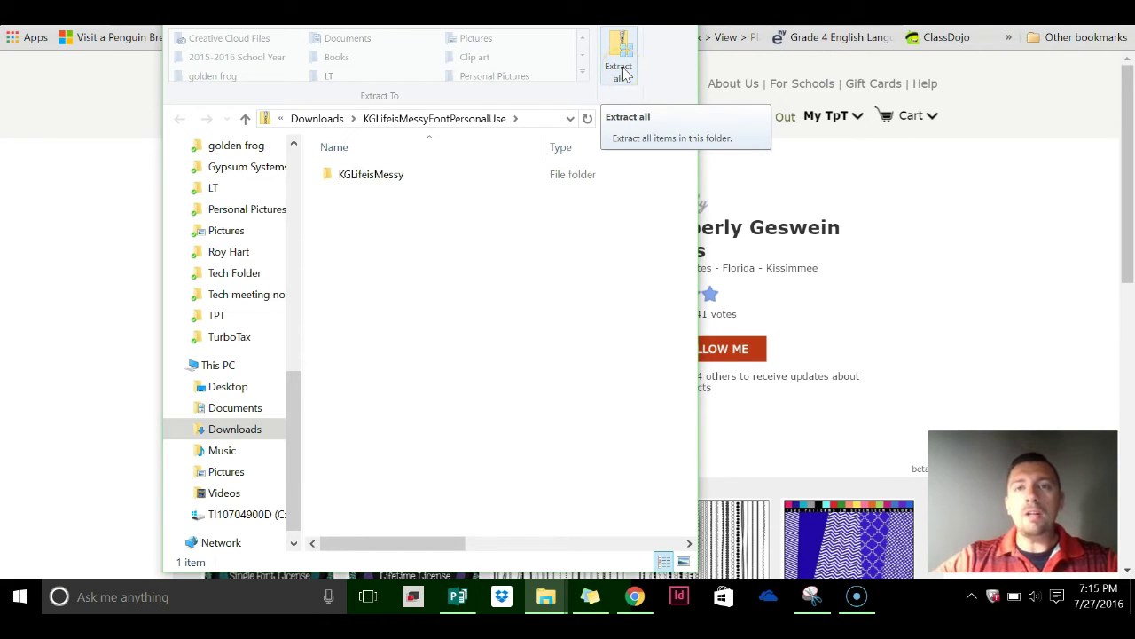
pyautogui.click(623, 75)
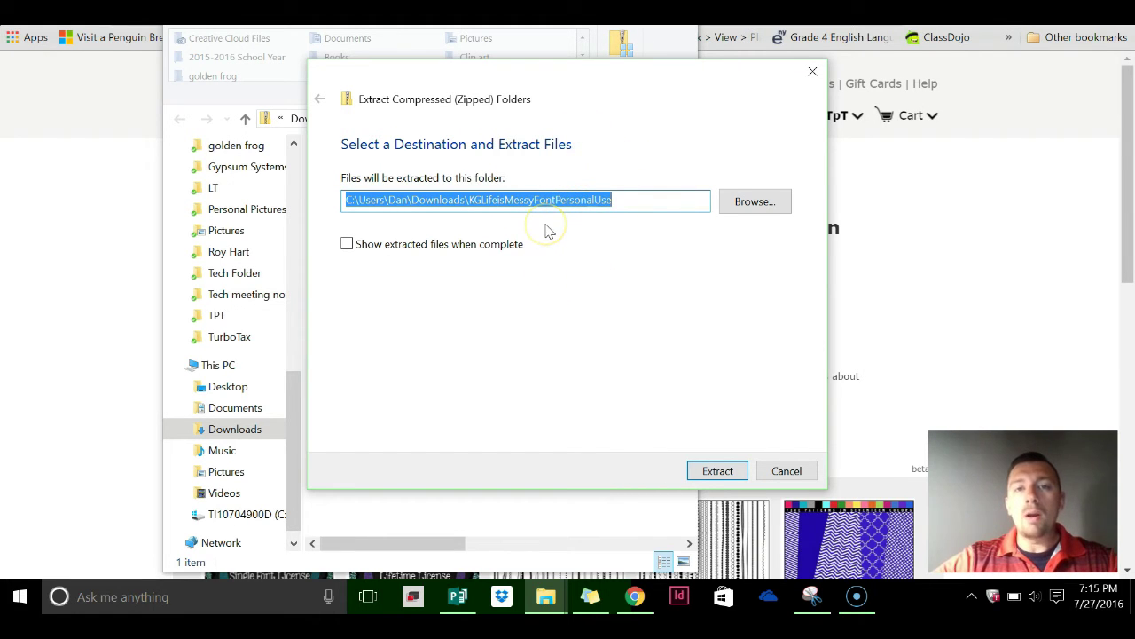
# Step: Choose the Desktop as the extraction destination and extract the font files into a KGLifeisMessy folder
pyautogui.click(752, 211)
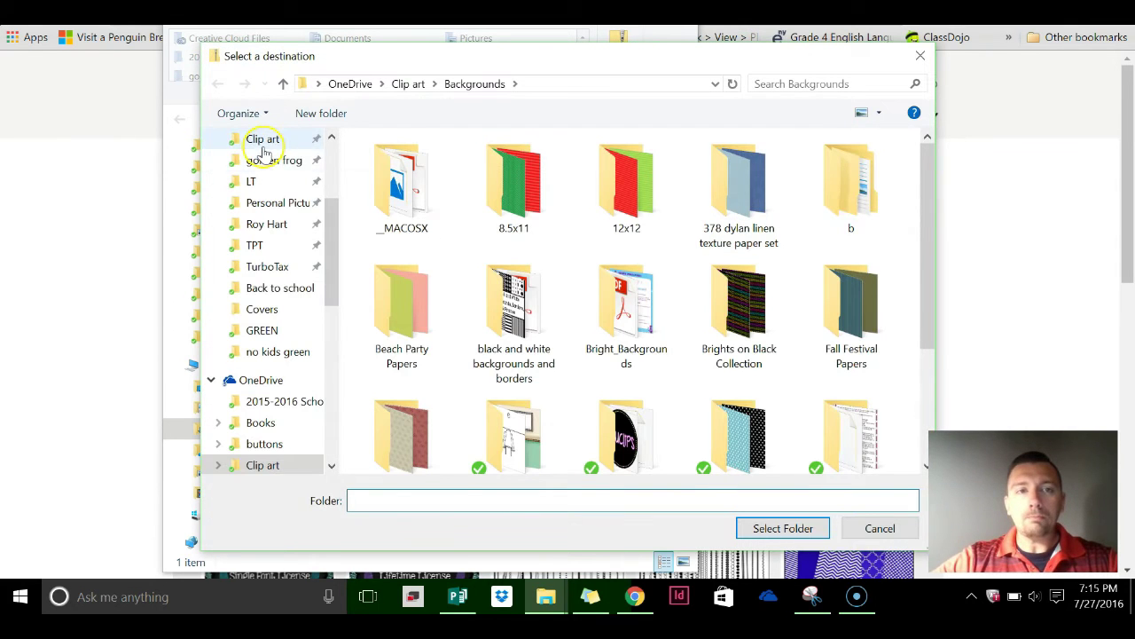
pyautogui.moveTo(332, 222); pyautogui.dragTo(329, 152)
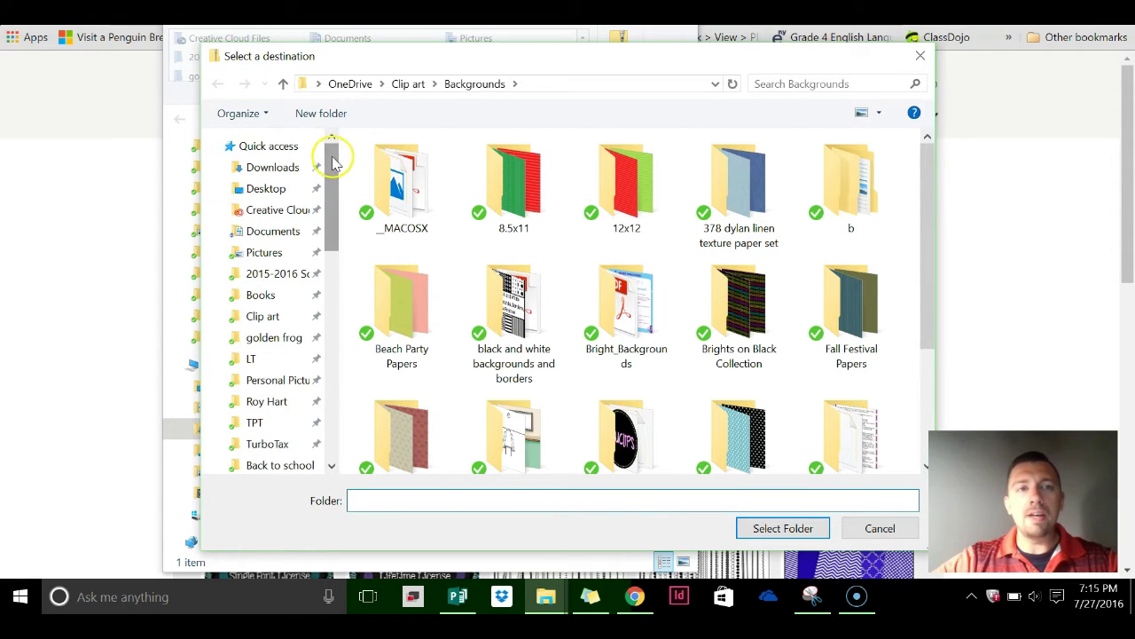
pyautogui.click(267, 190)
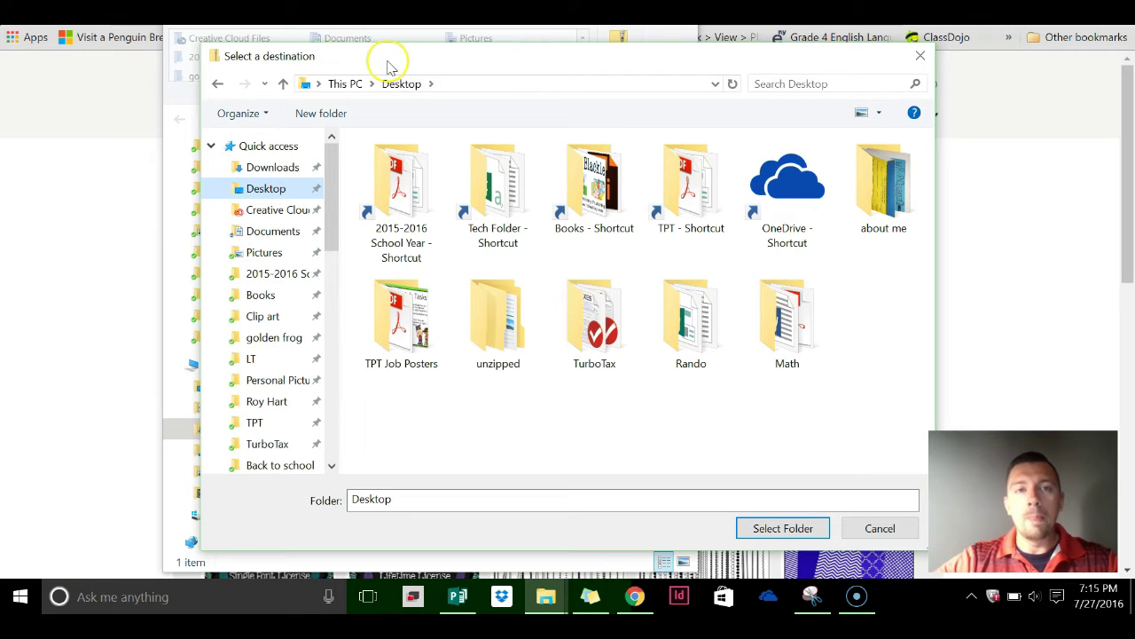
pyautogui.click(768, 455)
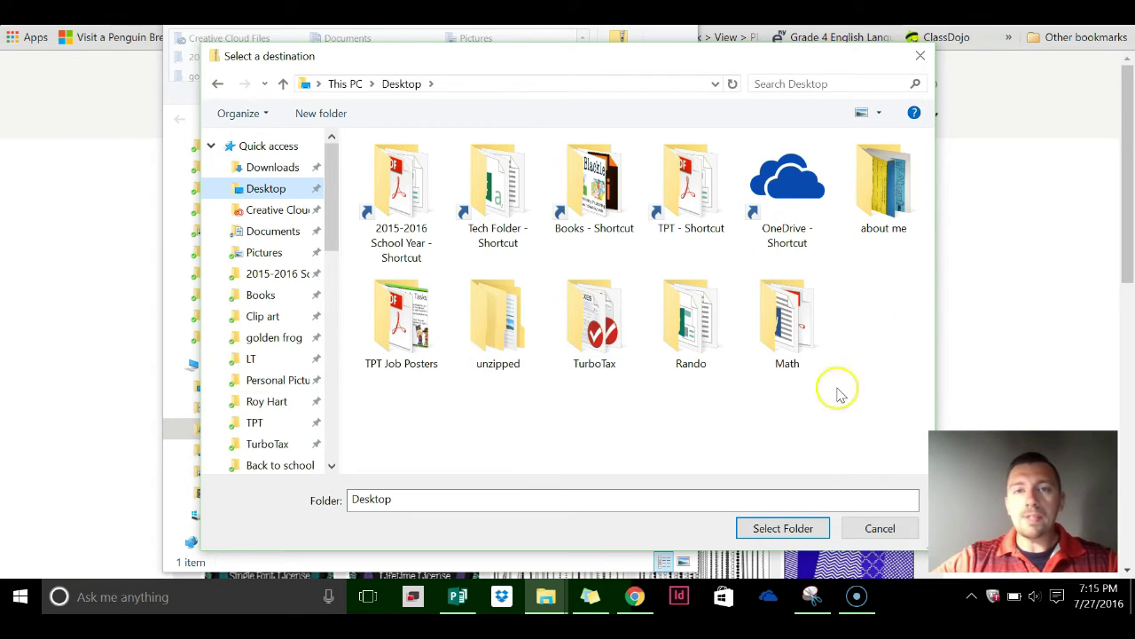
pyautogui.click(756, 532)
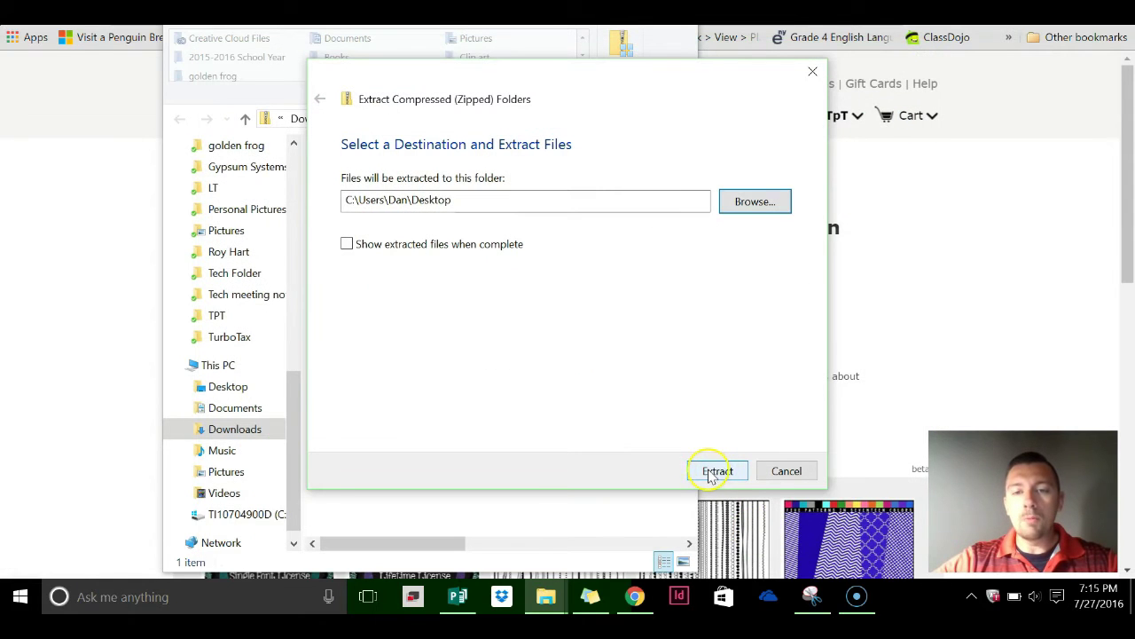
pyautogui.click(710, 474)
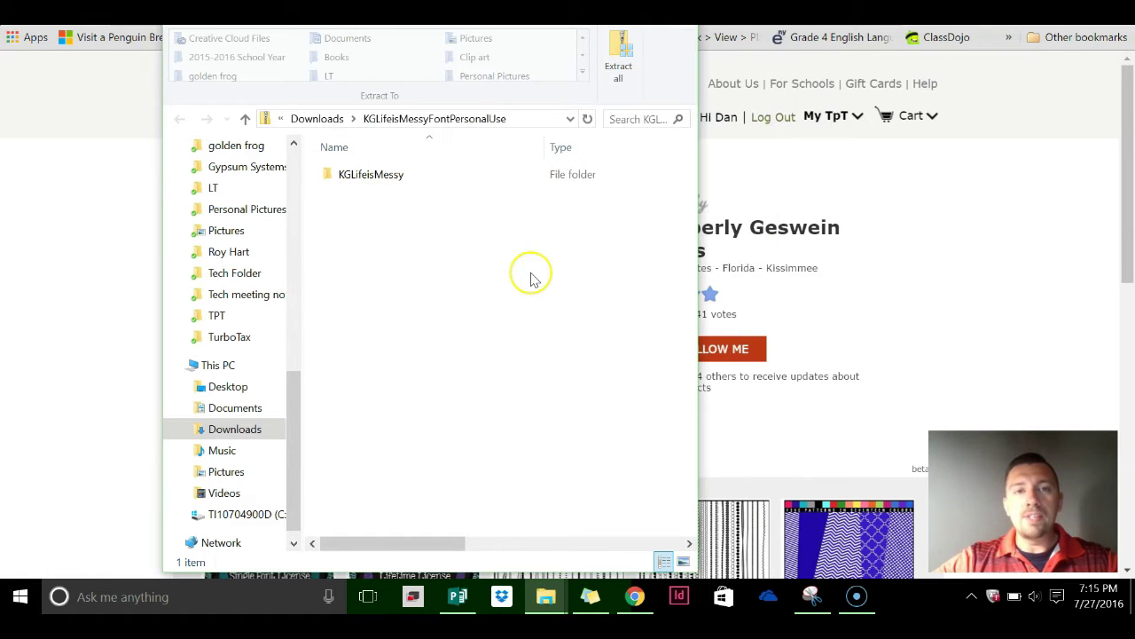
pyautogui.click(530, 281)
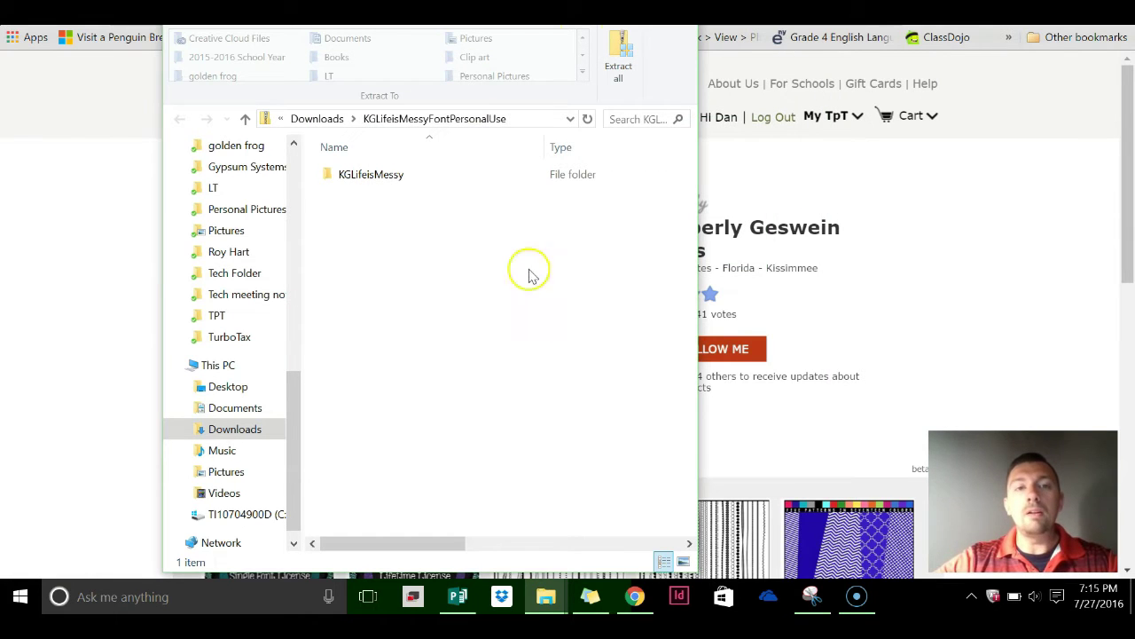
# Step: Move the KGLifeisMessy desktop folder below Math, open it, and select its TrueType font file
pyautogui.click(546, 596)
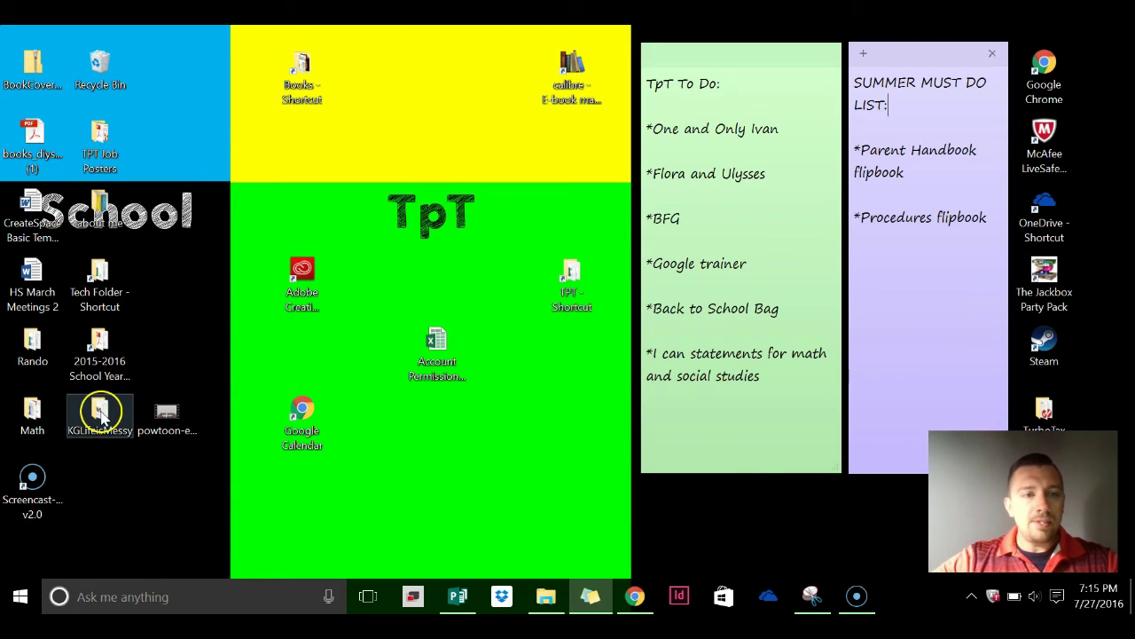
pyautogui.moveTo(102, 416); pyautogui.dragTo(106, 483)
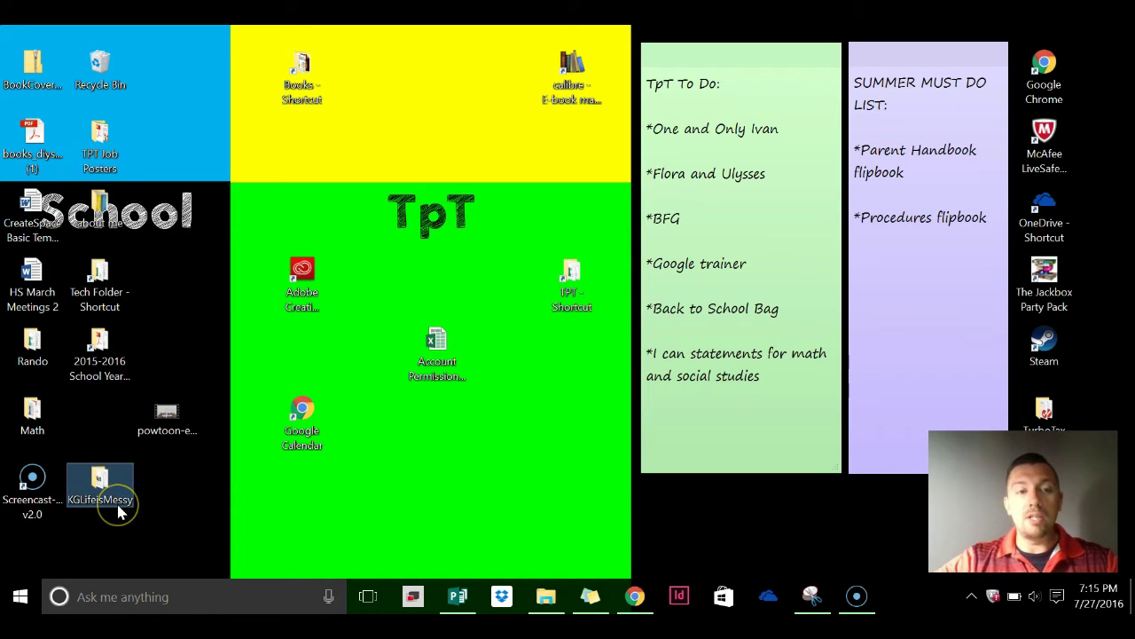
pyautogui.doubleClick(105, 486)
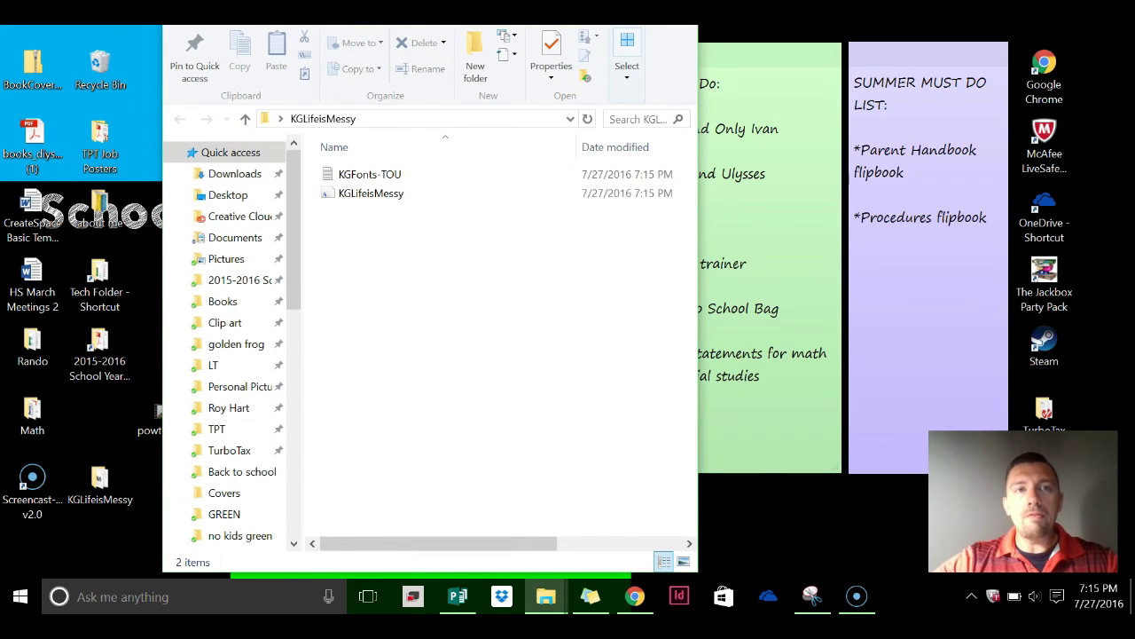
pyautogui.moveTo(426, 26); pyautogui.dragTo(824, 52)
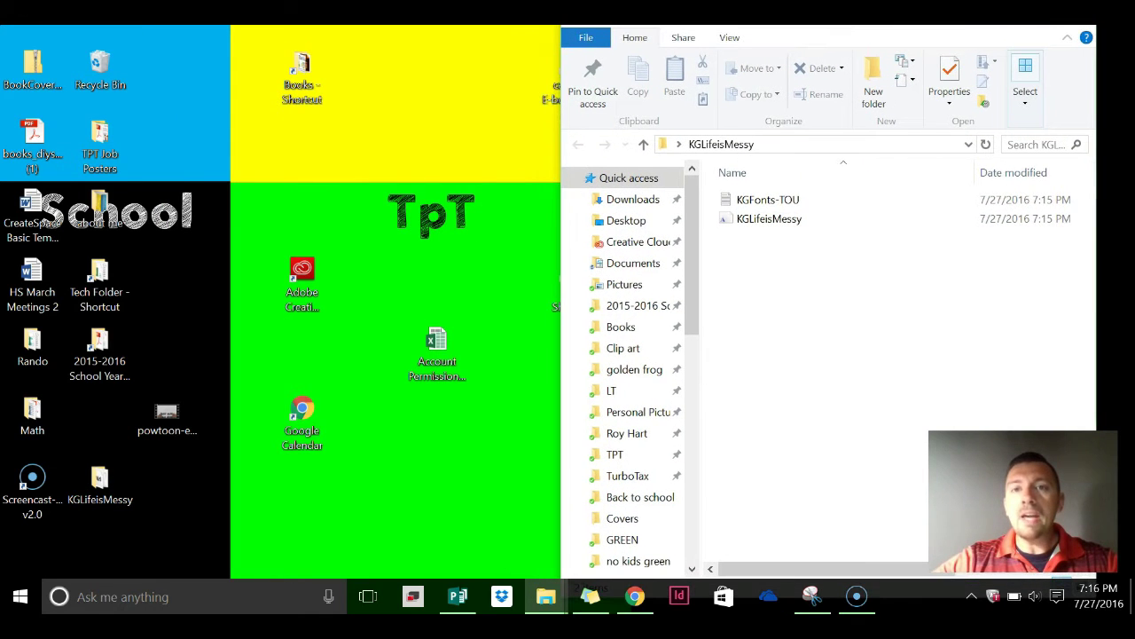
pyautogui.click(762, 223)
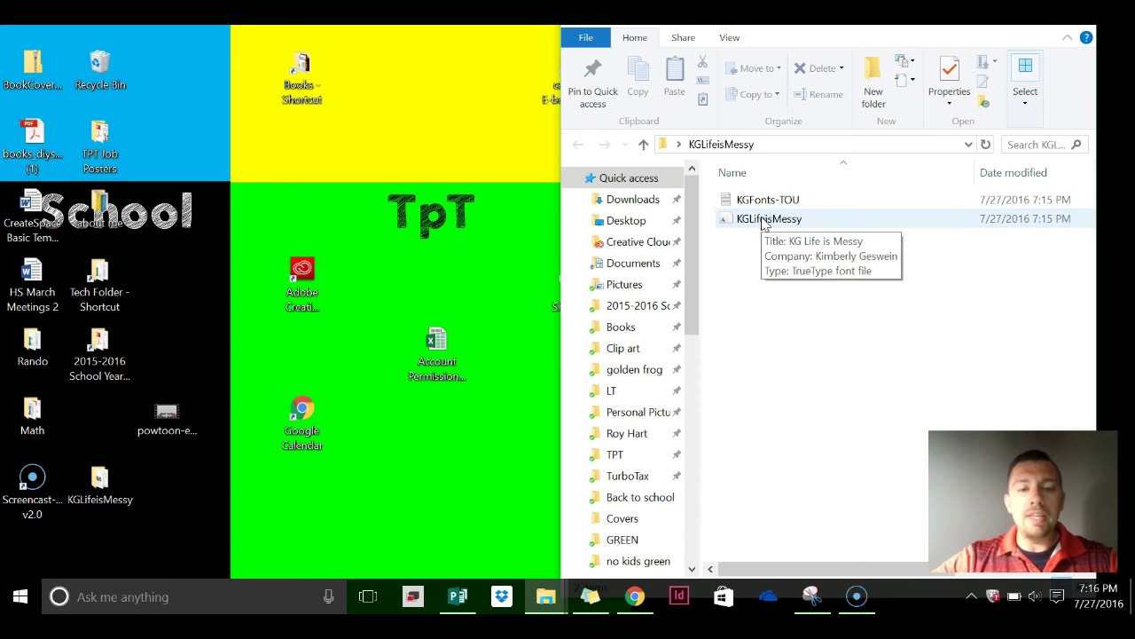
# Step: Search Windows for 'fonts' to bring up the Fonts control panel
pyautogui.click(129, 596)
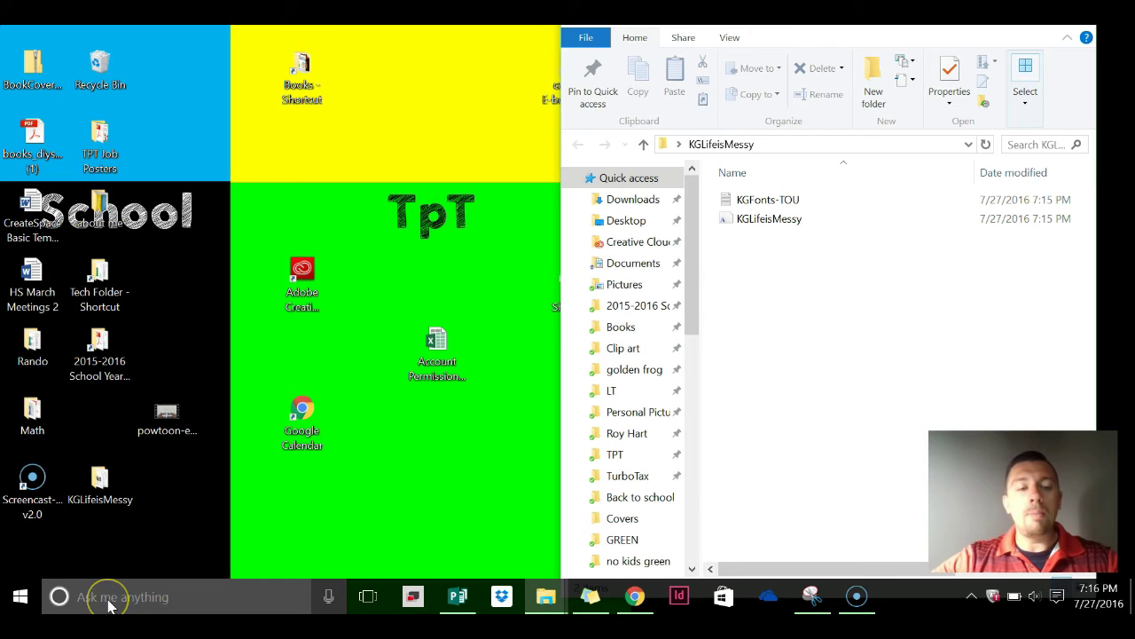
pyautogui.click(110, 600)
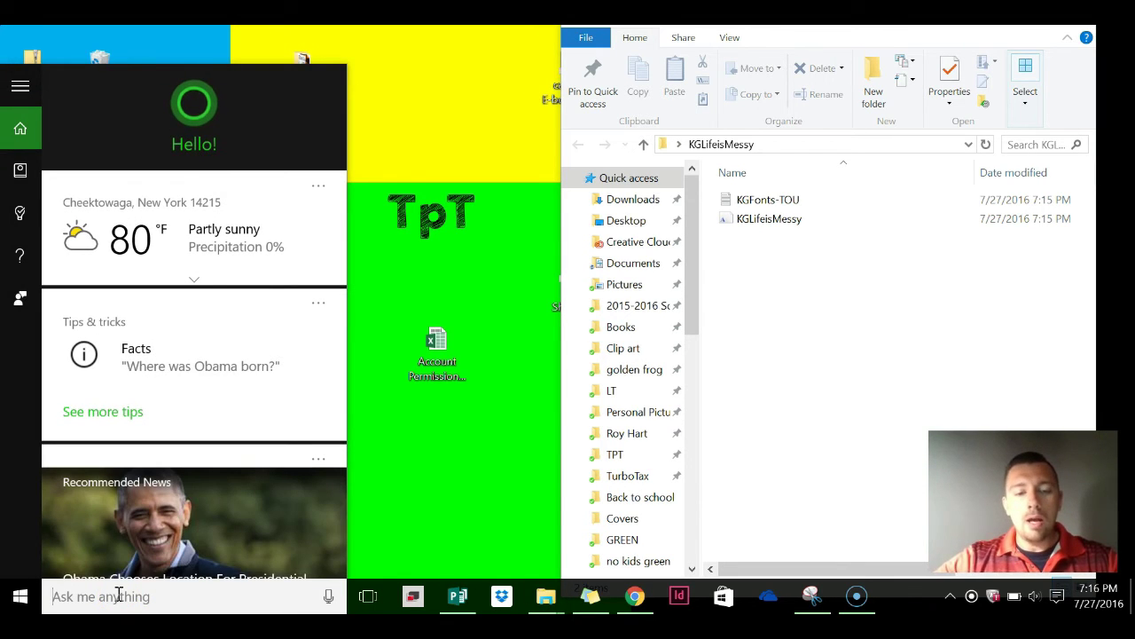
pyautogui.write('fonts')
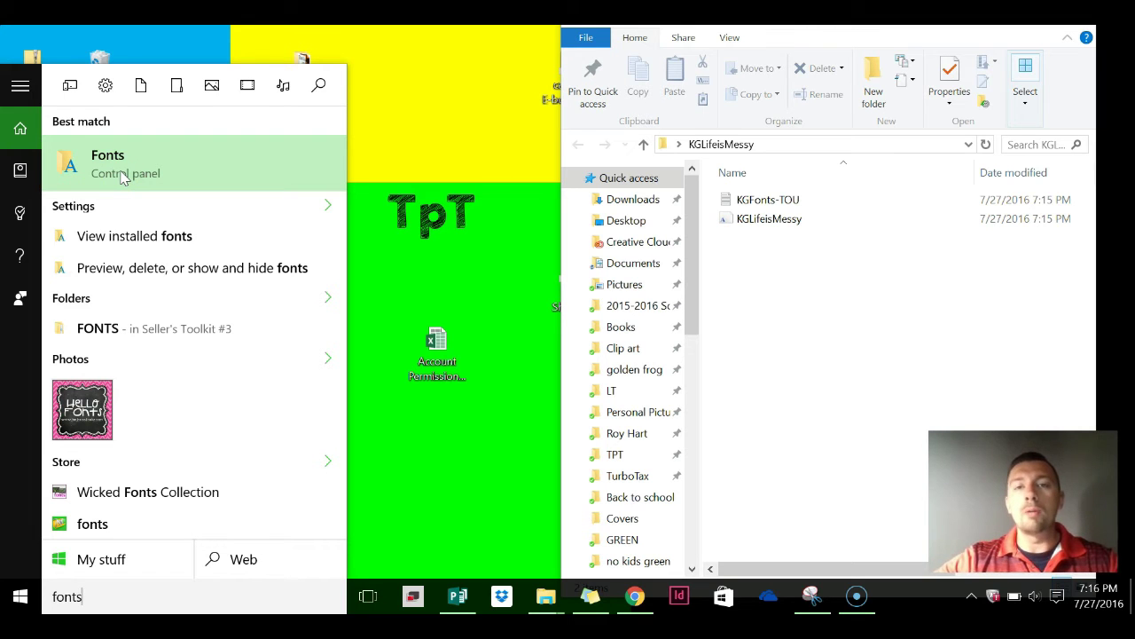
# Step: Open the Fonts control panel and place its window on the left side
pyautogui.click(114, 175)
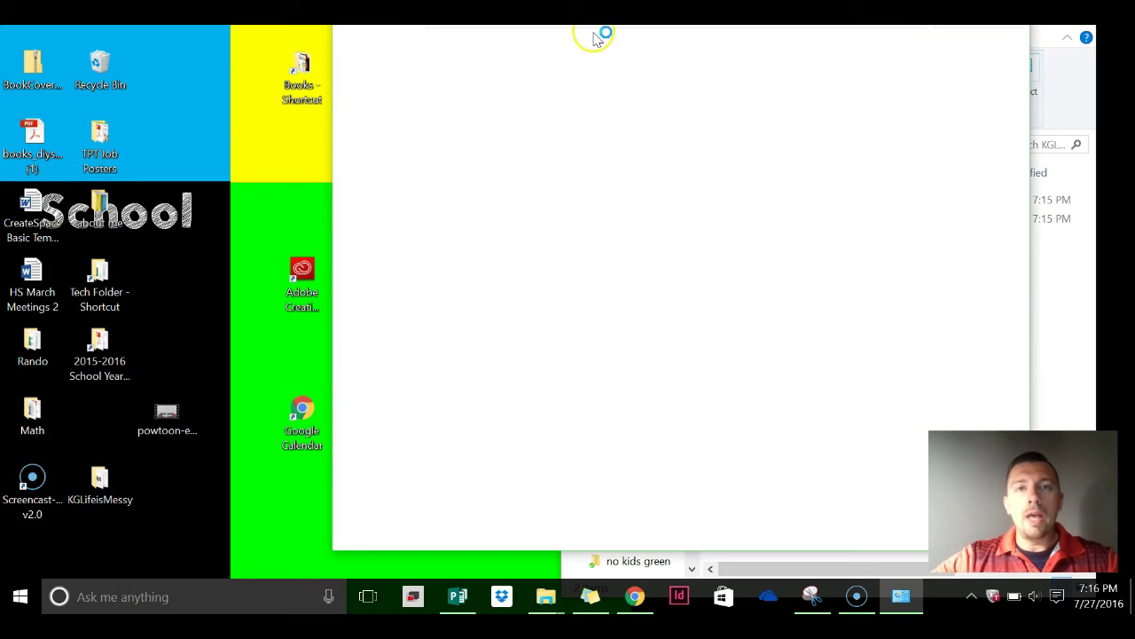
pyautogui.moveTo(648, 35); pyautogui.dragTo(314, 37)
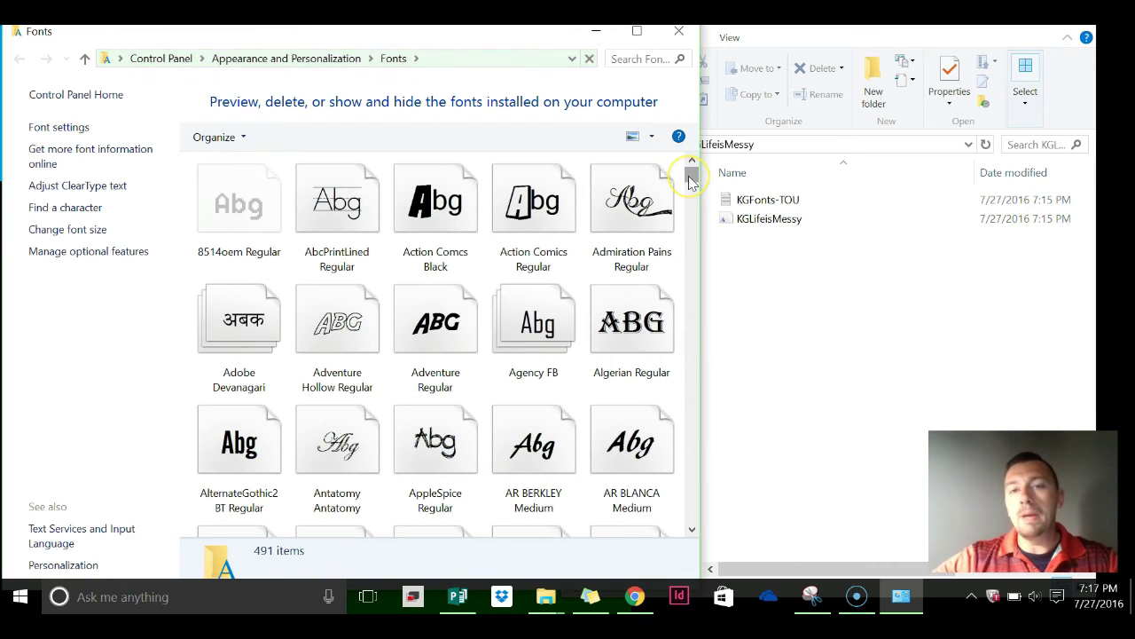
pyautogui.moveTo(692, 178)
pyautogui.mouseDown()
pyautogui.moveTo(691, 238)
pyautogui.moveTo(689, 167)
pyautogui.moveTo(691, 180)
pyautogui.mouseUp()
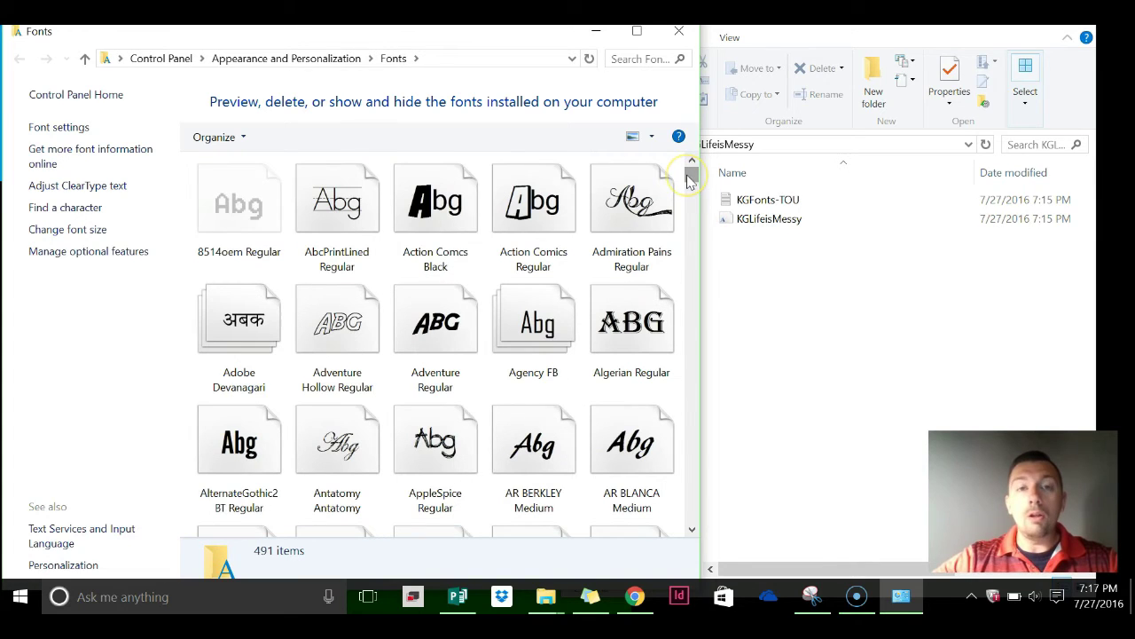
# Step: Drag the KGLifeisMessy font file into the Fonts window, bringing it to 492 items
pyautogui.click(809, 273)
pyautogui.moveTo(741, 219); pyautogui.dragTo(775, 229)
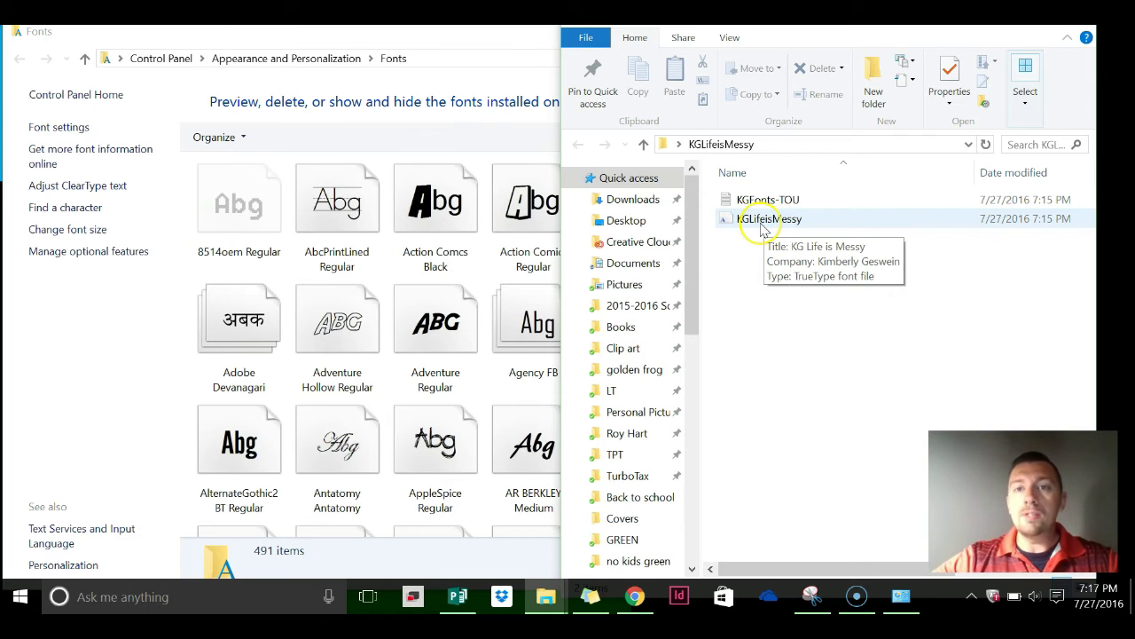
pyautogui.click(777, 223)
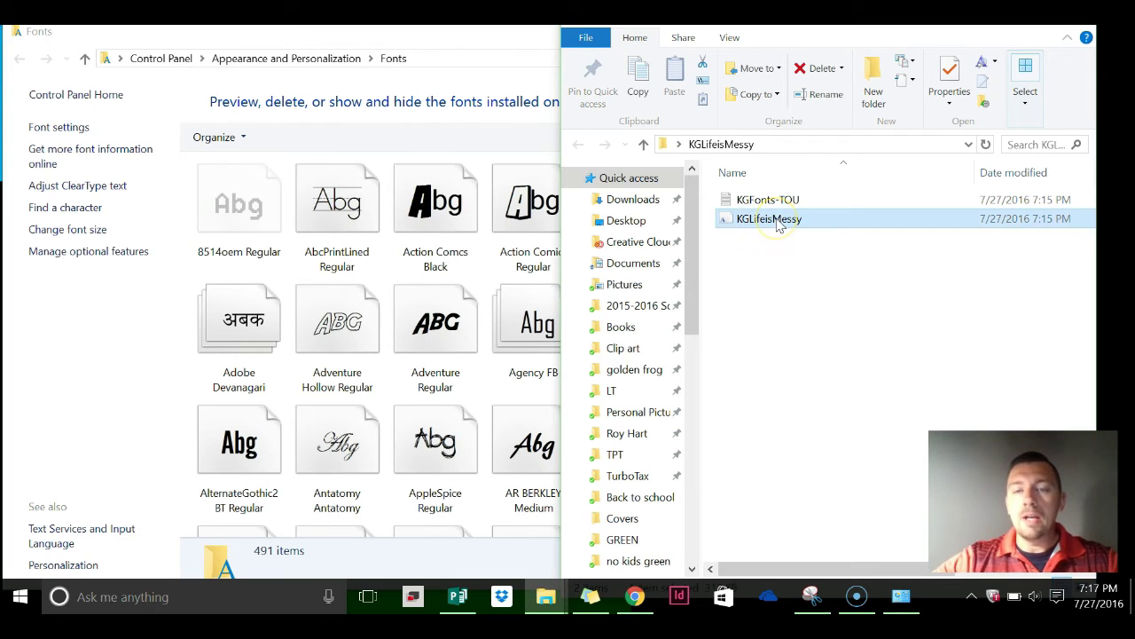
pyautogui.moveTo(777, 223); pyautogui.dragTo(289, 255)
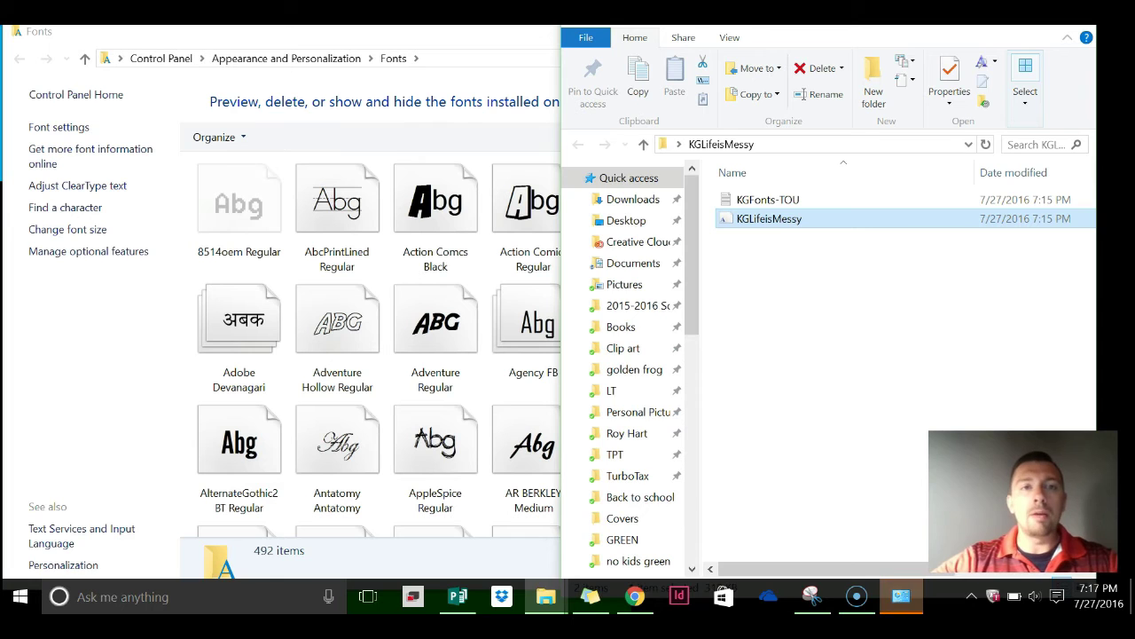
pyautogui.click(390, 35)
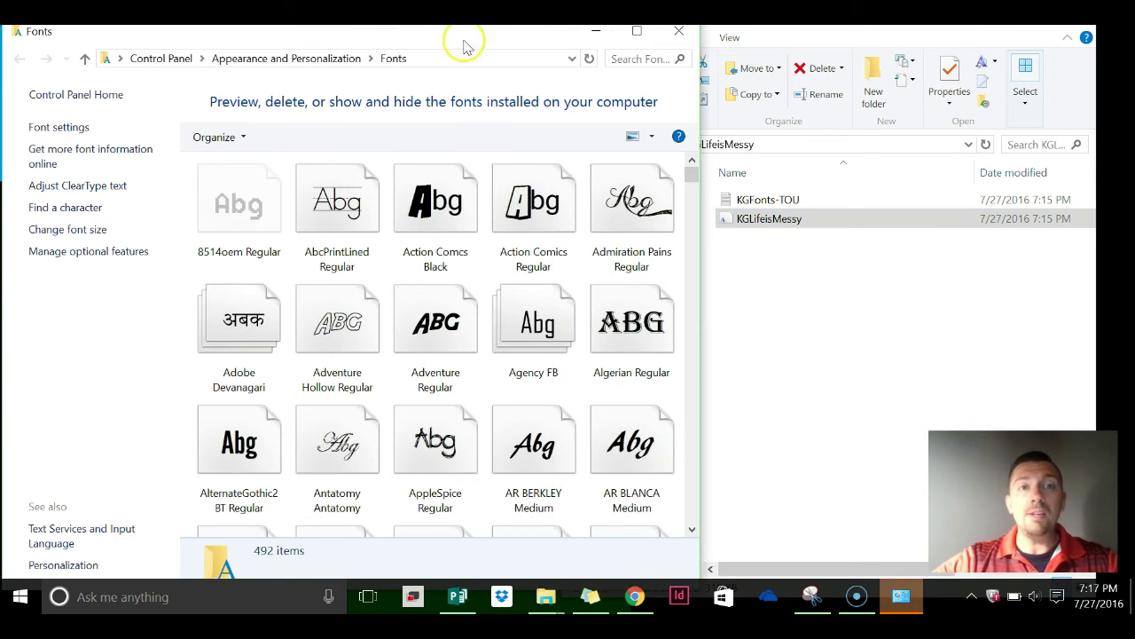
# Step: Close the Fonts and folder windows, launch Publisher 2016, and draw a text box on a blank 11 x 8.5 page
pyautogui.click(679, 36)
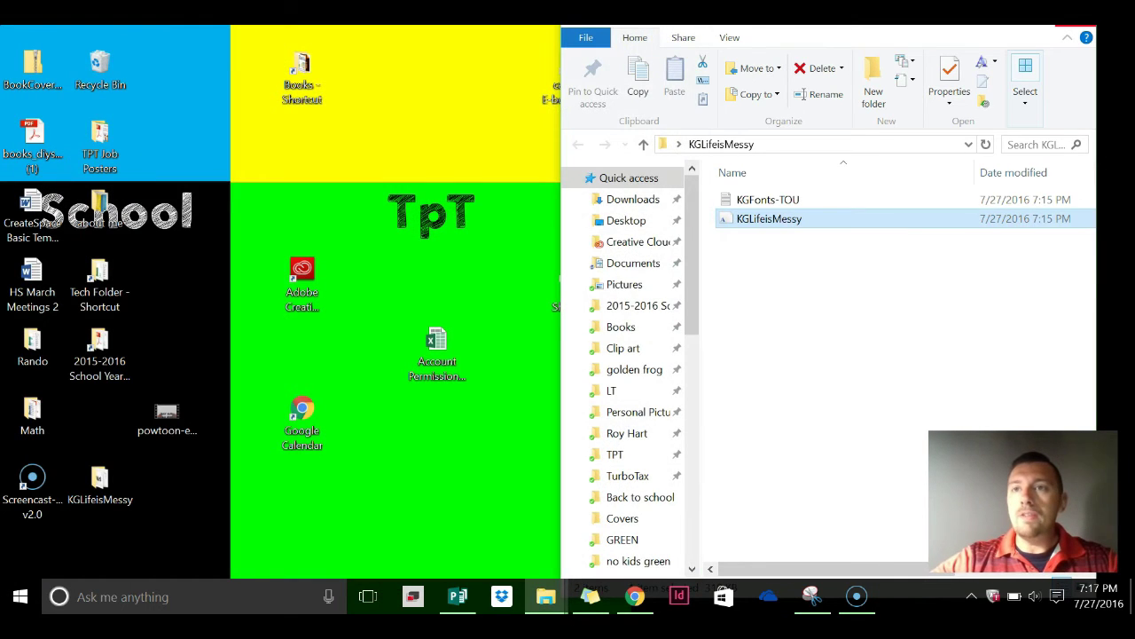
pyautogui.click(1075, 27)
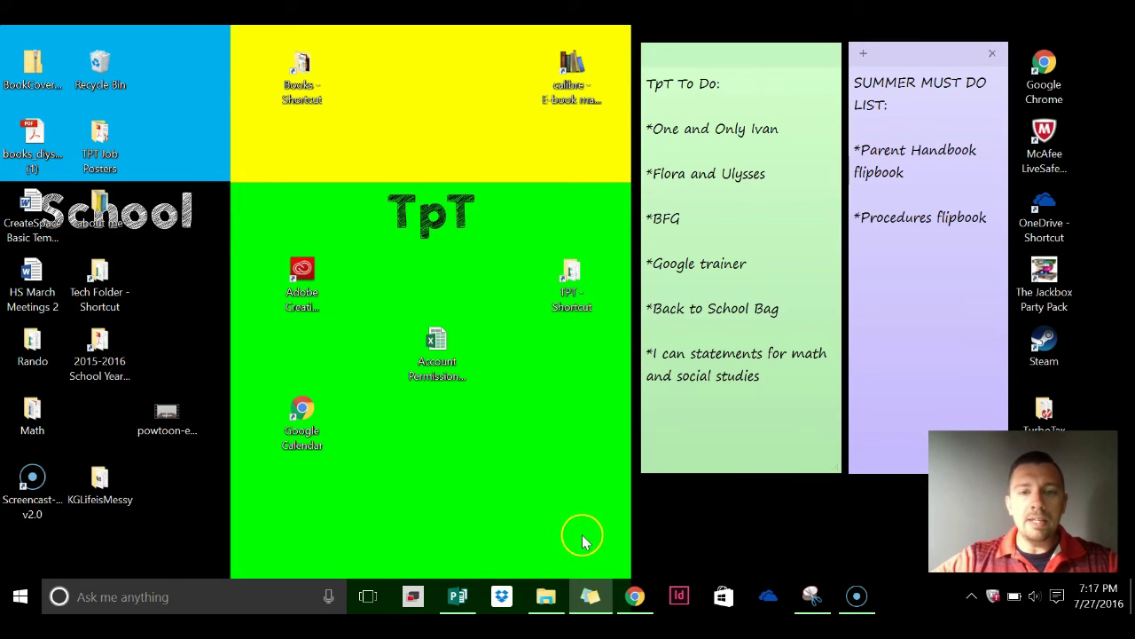
pyautogui.moveTo(456, 589)
pyautogui.mouseDown()
pyautogui.moveTo(469, 558)
pyautogui.moveTo(458, 571)
pyautogui.mouseUp()
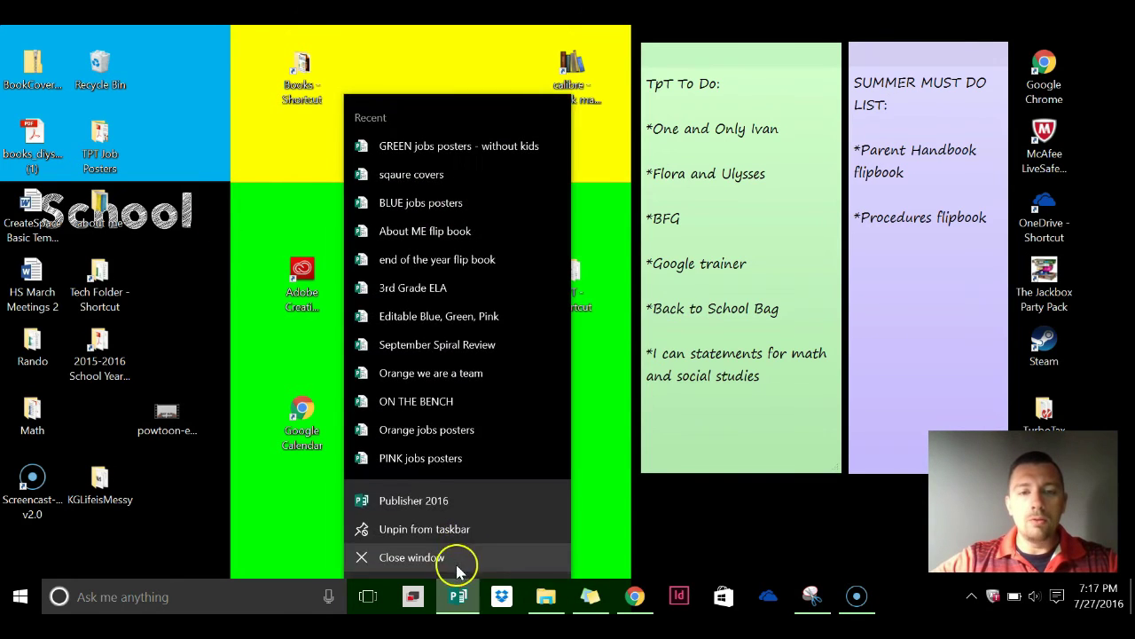
pyautogui.click(415, 498)
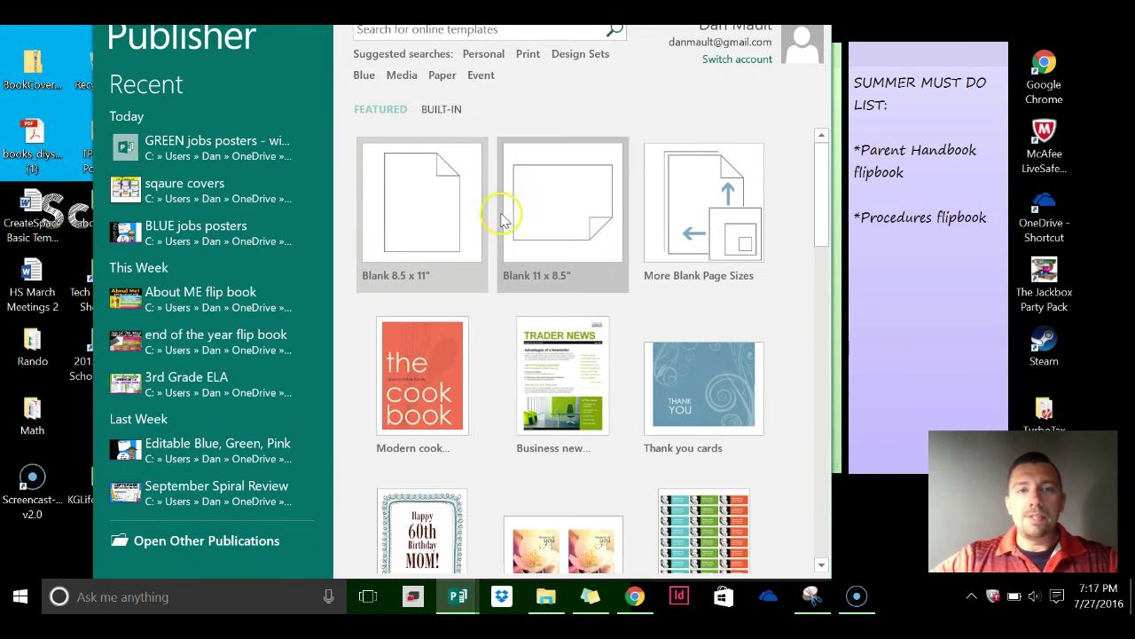
pyautogui.click(506, 215)
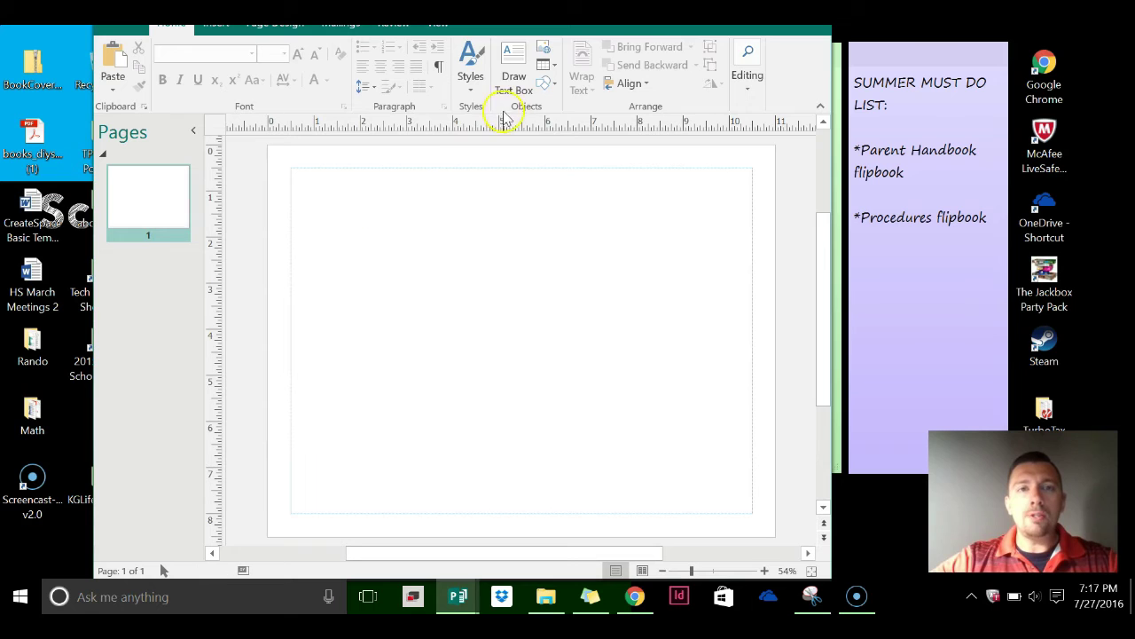
pyautogui.click(513, 60)
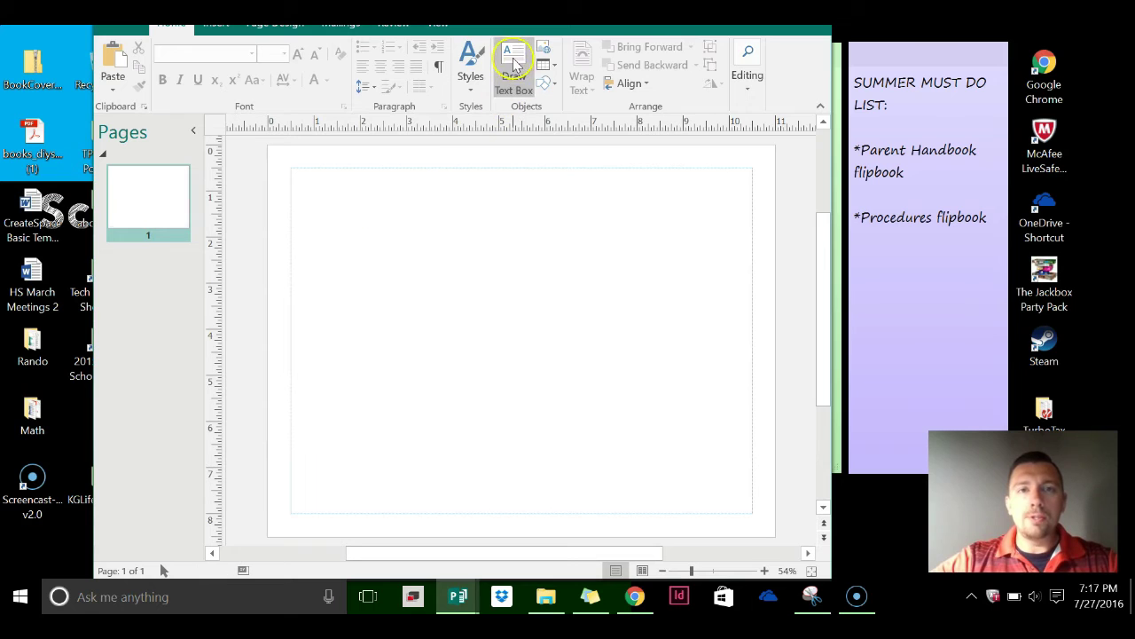
pyautogui.moveTo(324, 175); pyautogui.dragTo(745, 382)
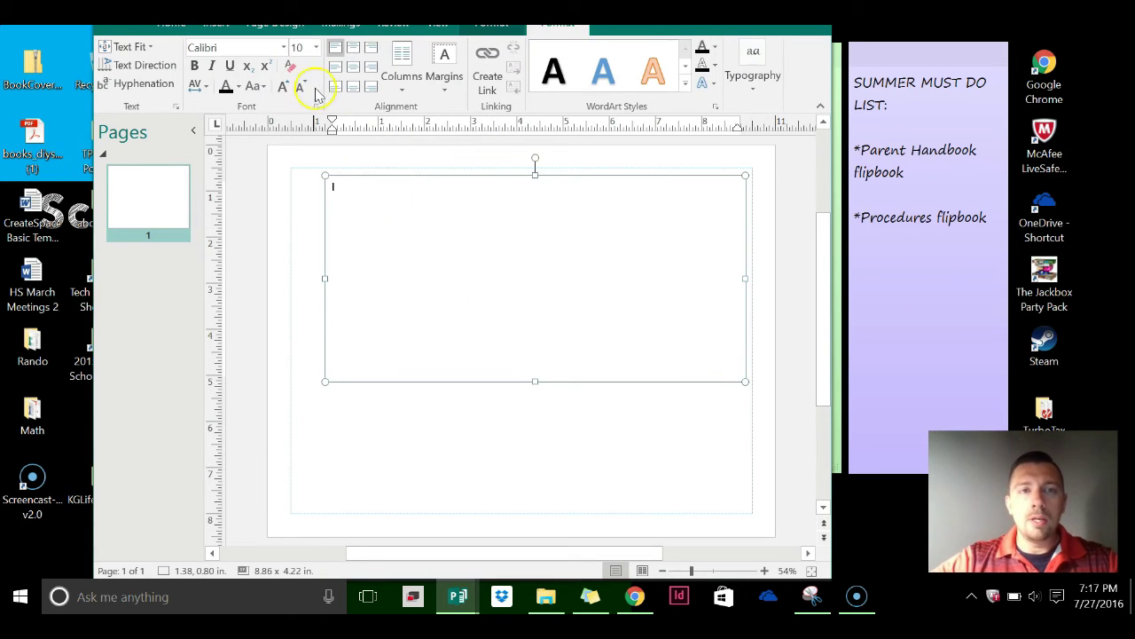
# Step: Grow the text box font size to 72 and set the font to KG Life is Messy
pyautogui.click(283, 86)
pyautogui.click(283, 86)
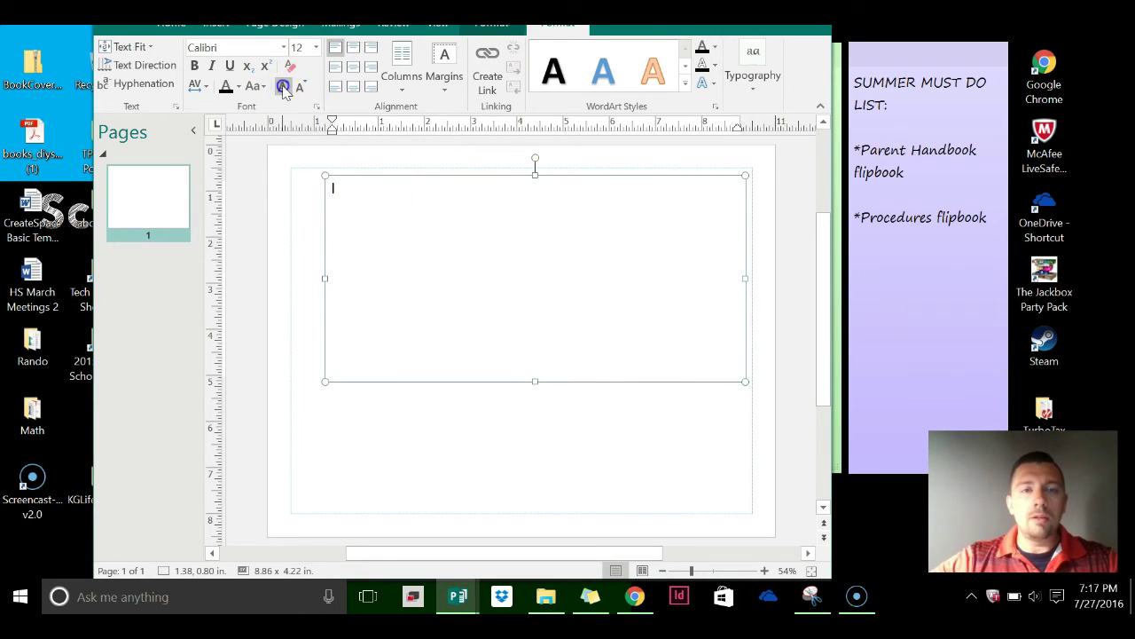
pyautogui.click(282, 86)
pyautogui.click(283, 86)
pyautogui.click(283, 86)
pyautogui.click(283, 86)
pyautogui.click(282, 86)
pyautogui.click(283, 86)
pyautogui.click(283, 86)
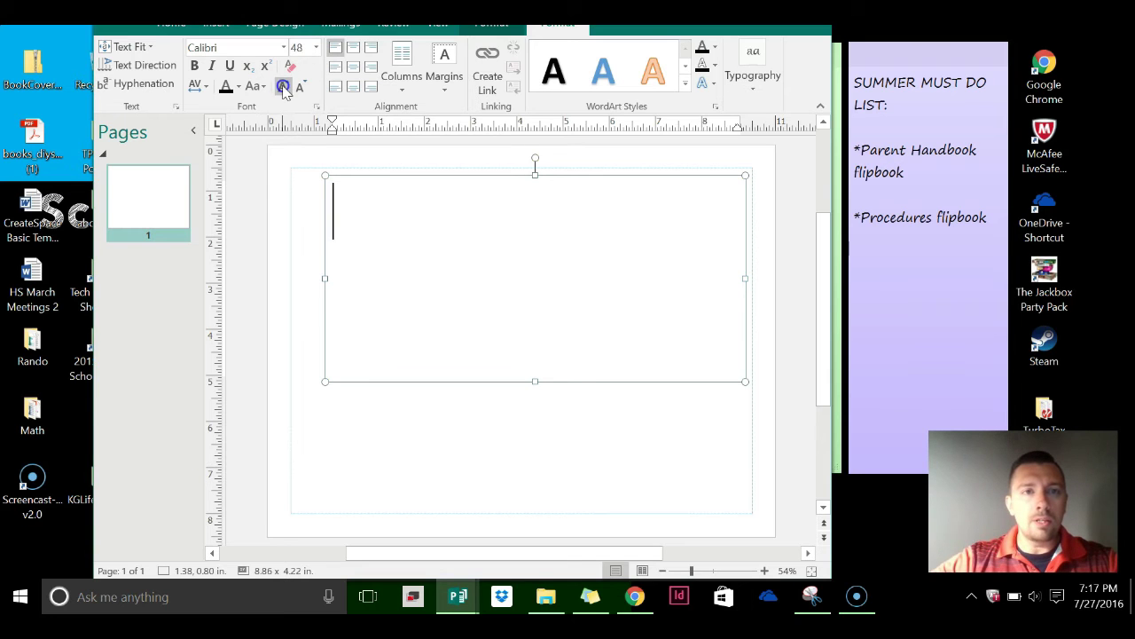
pyautogui.click(283, 86)
pyautogui.click(282, 47)
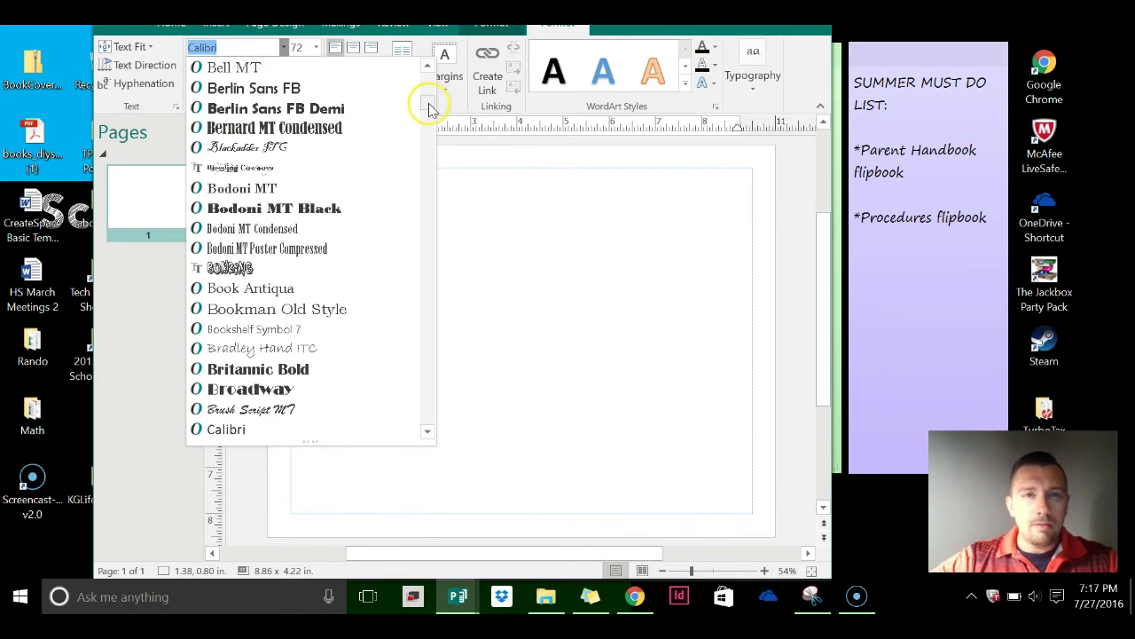
pyautogui.moveTo(430, 105); pyautogui.dragTo(435, 324)
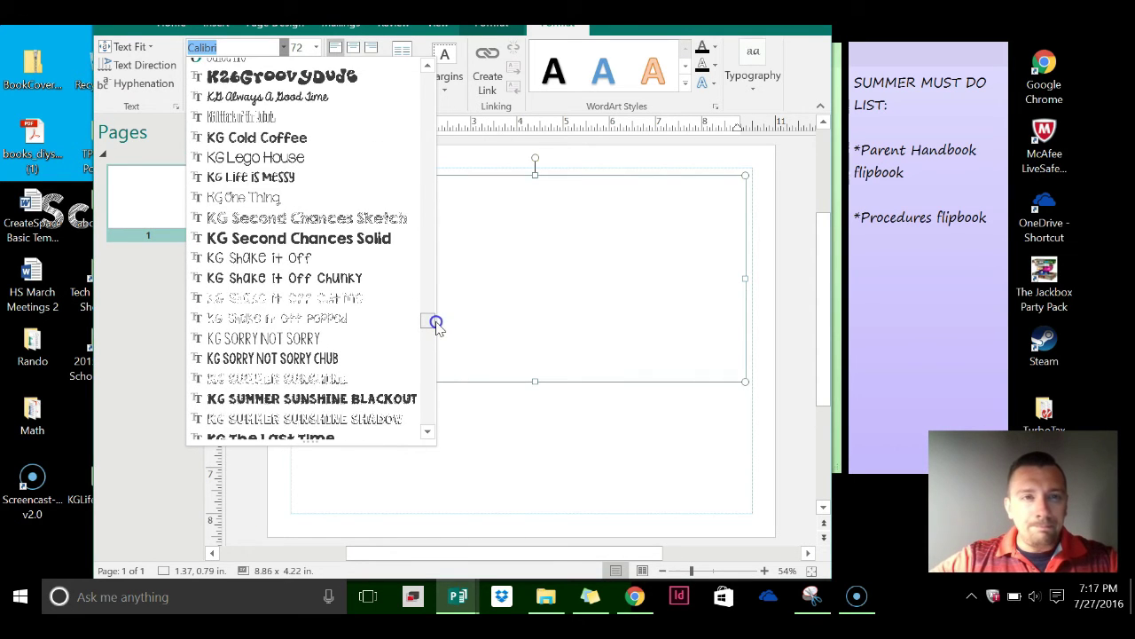
pyautogui.click(300, 180)
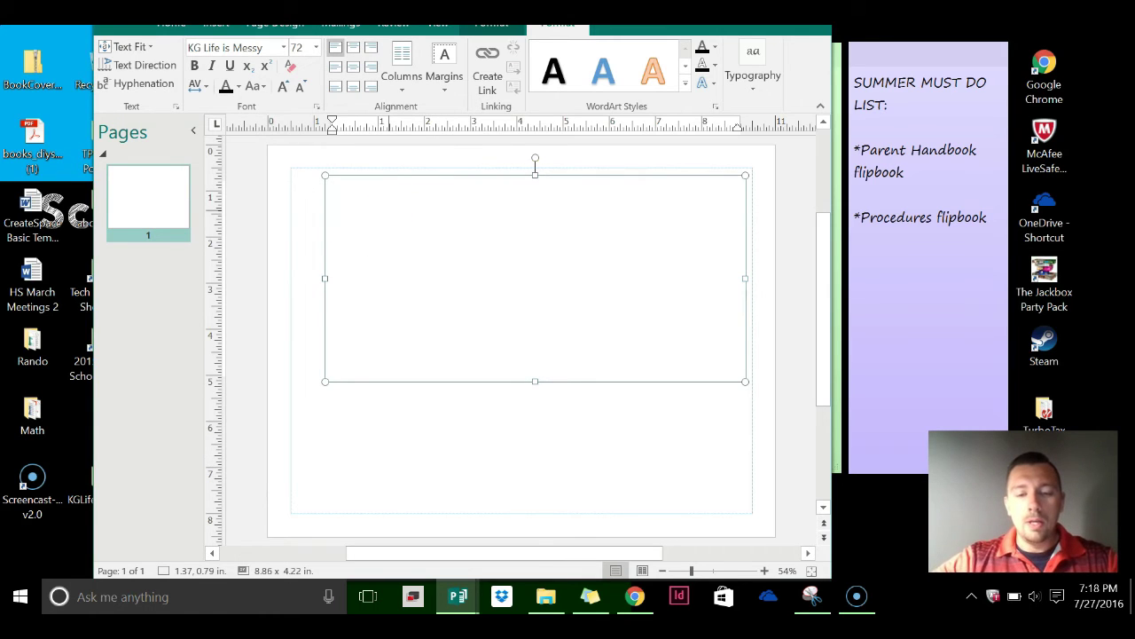
# Step: Type 'KG Life is Messy' in the text box and colour it red
pyautogui.write('KG Life is ')
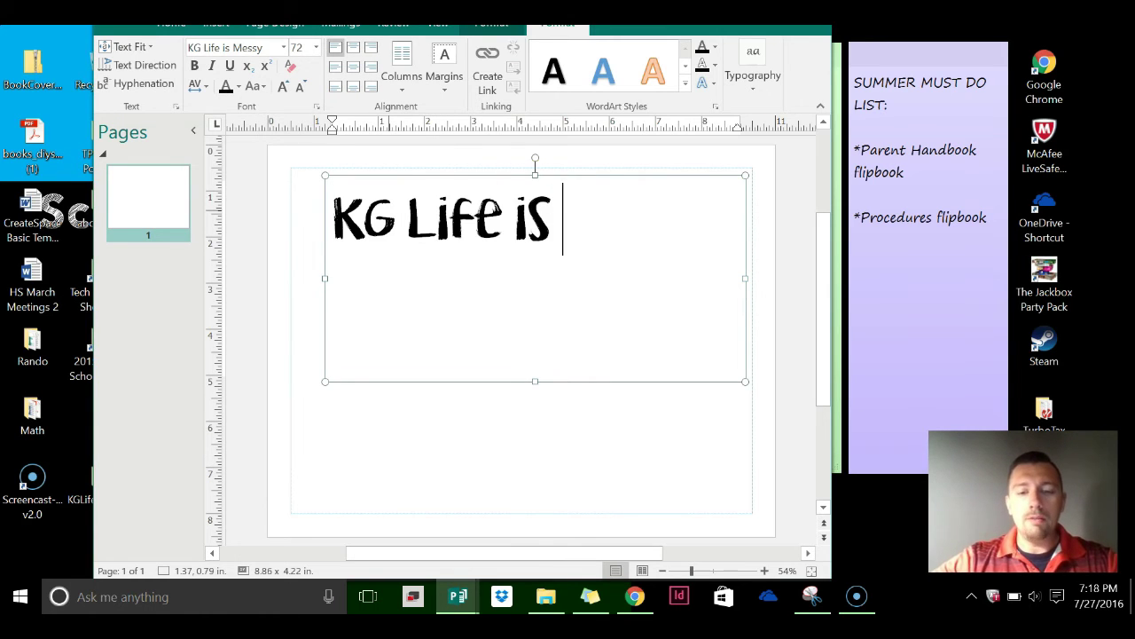
pyautogui.write('Messy')
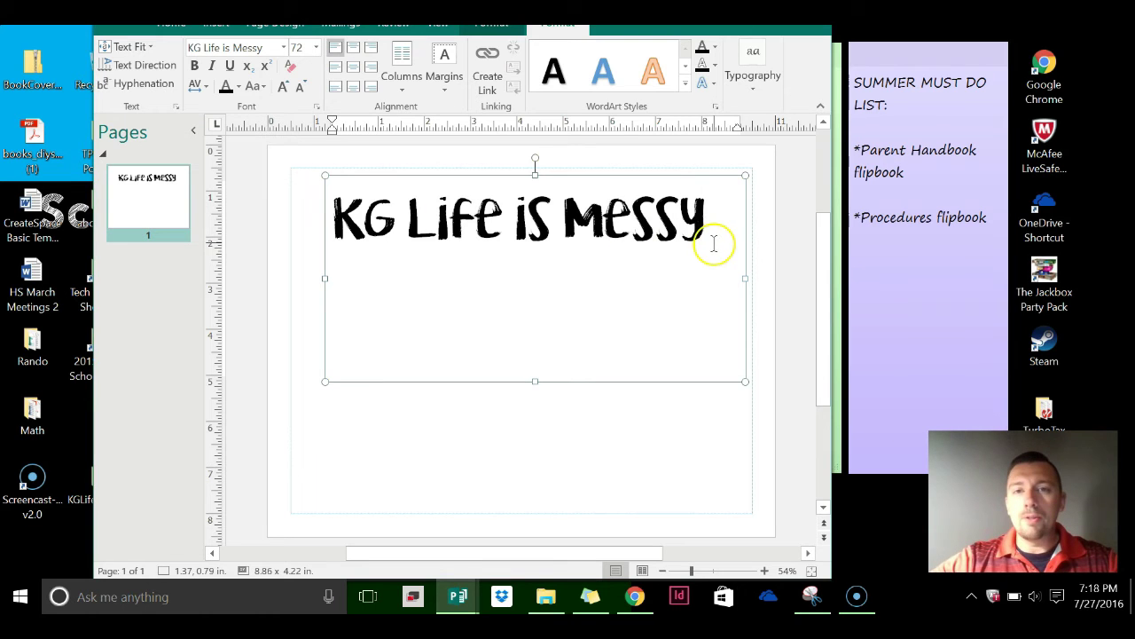
pyautogui.moveTo(715, 244); pyautogui.dragTo(364, 253)
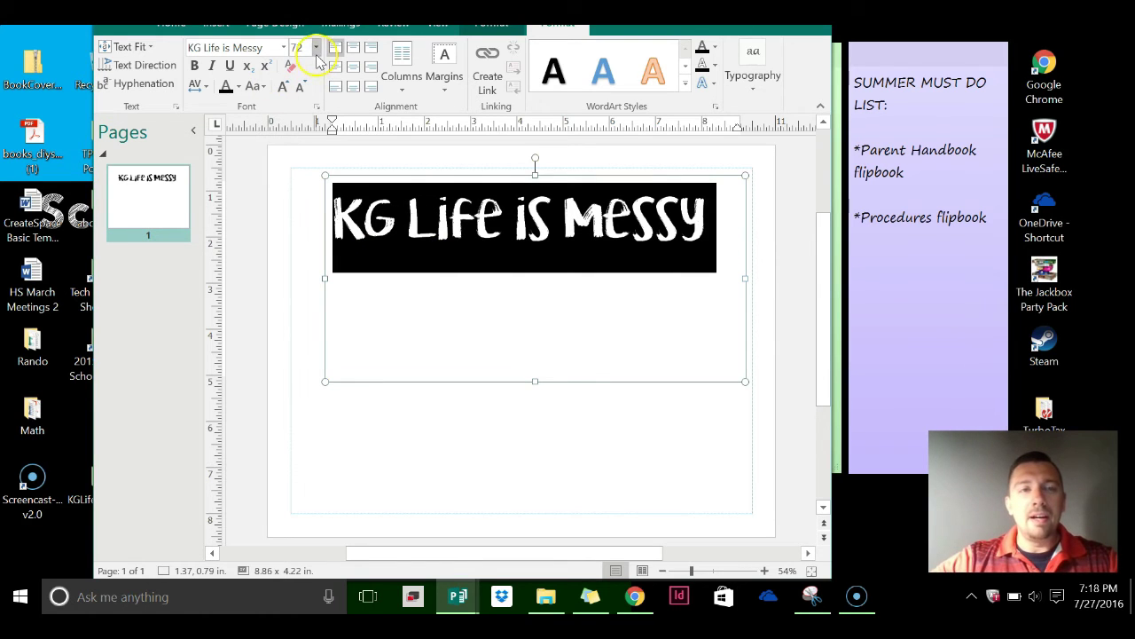
pyautogui.click(239, 87)
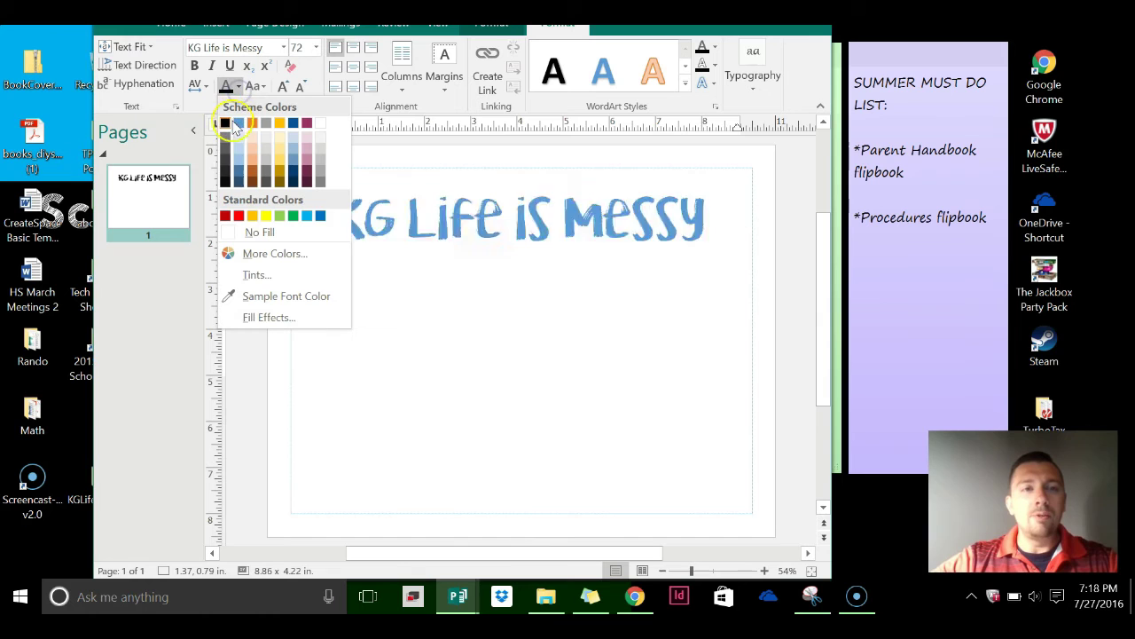
pyautogui.click(238, 216)
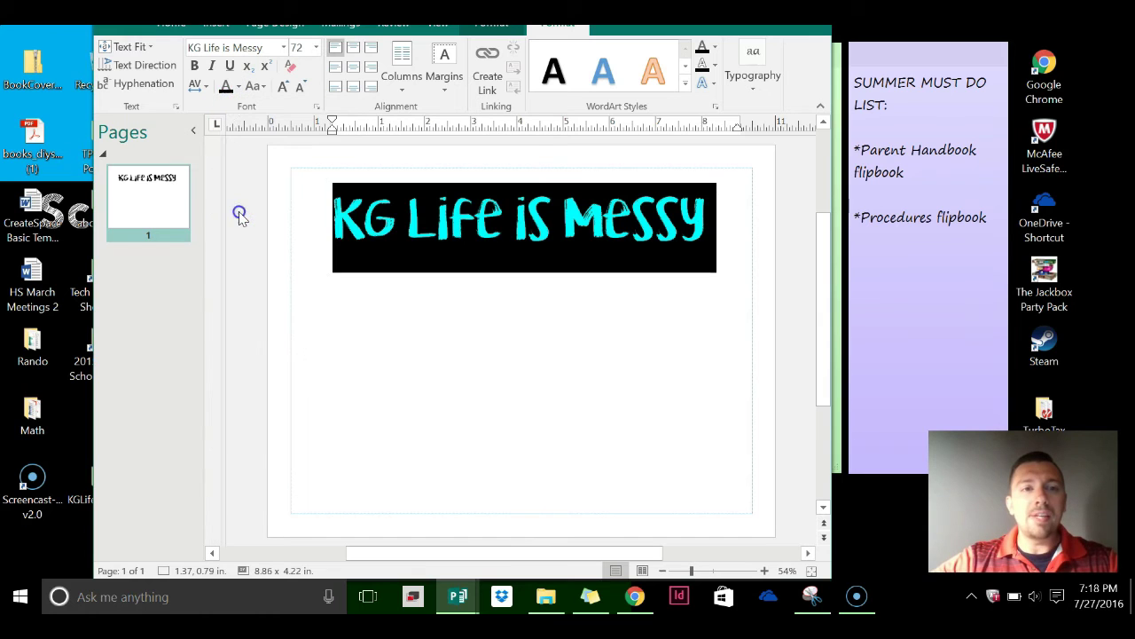
pyautogui.click(568, 468)
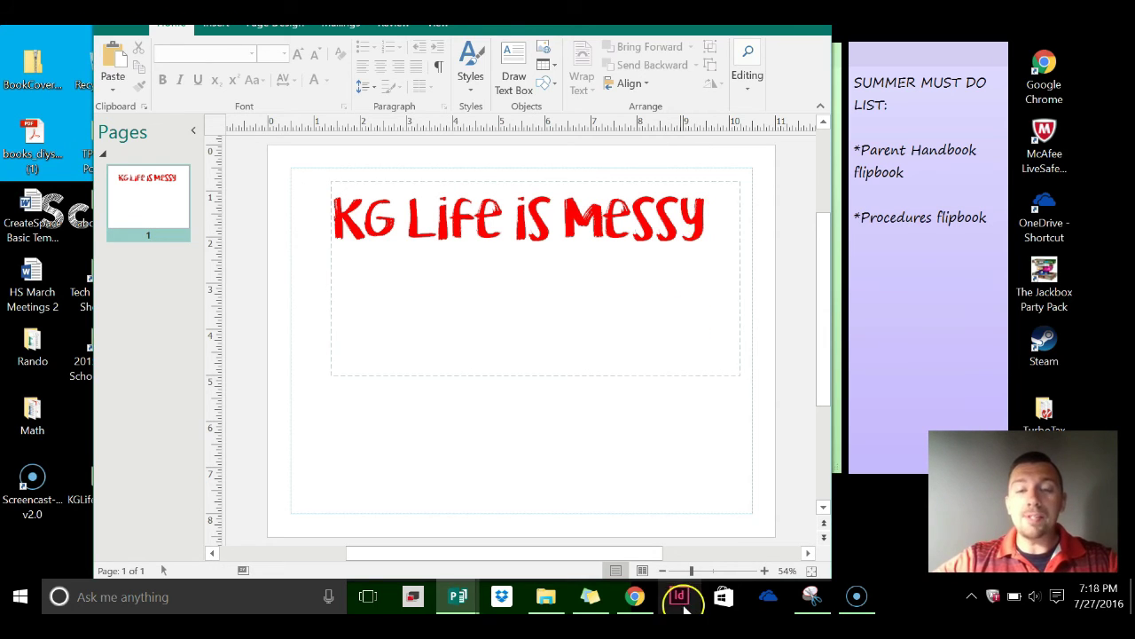
# Step: Return to Chrome, go back to the Hello Fonts product page, and skim its description
pyautogui.click(634, 598)
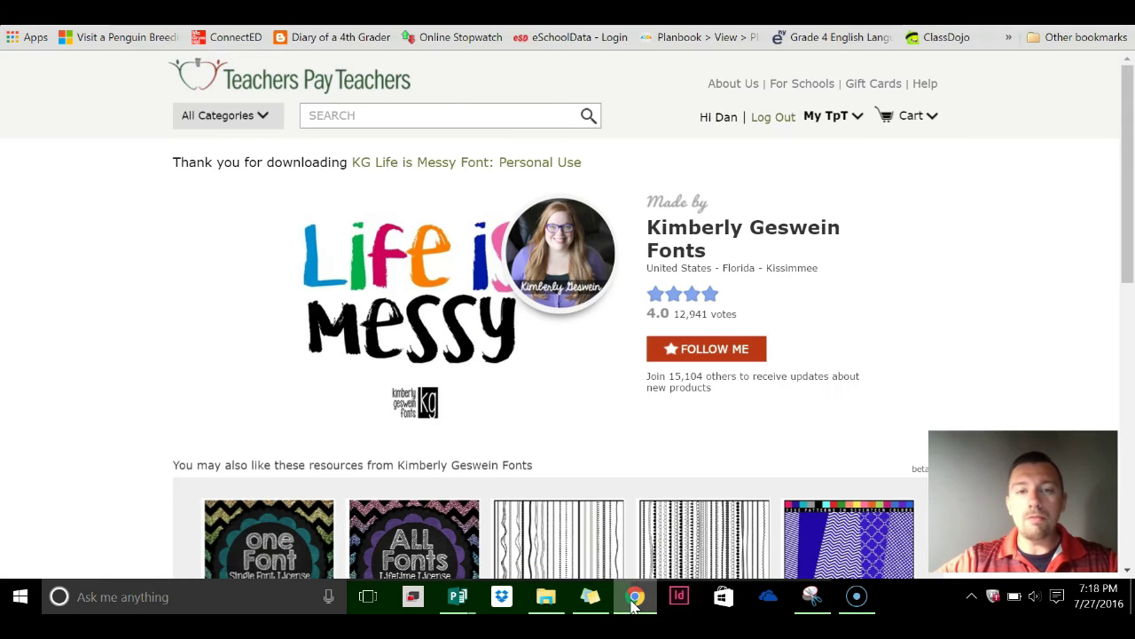
pyautogui.moveTo(377, 260)
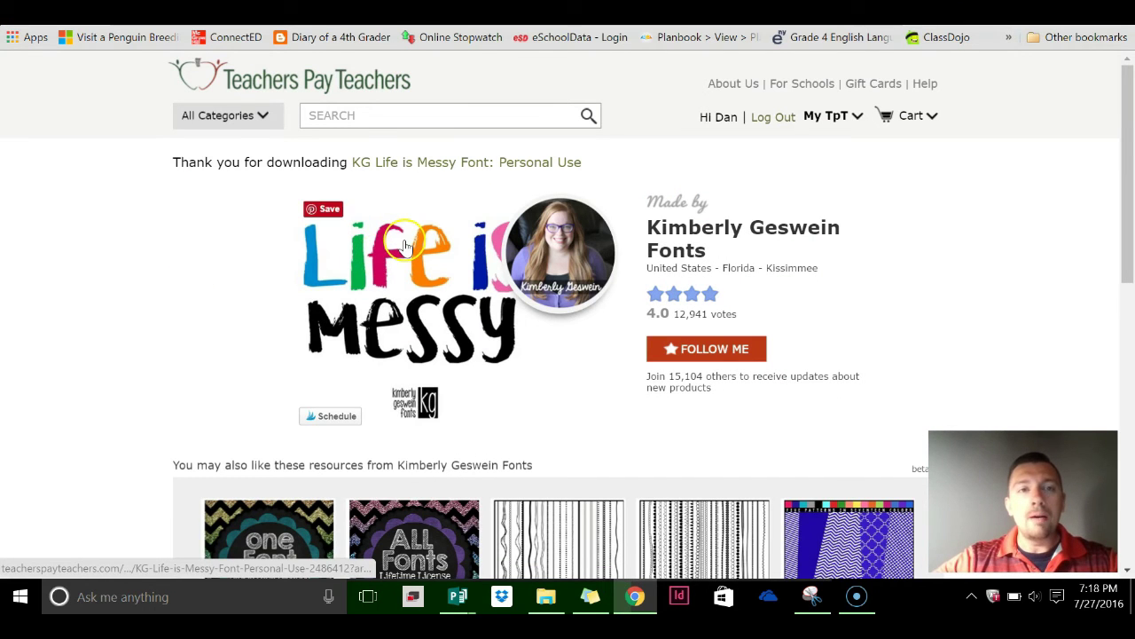
pyautogui.click(690, 229)
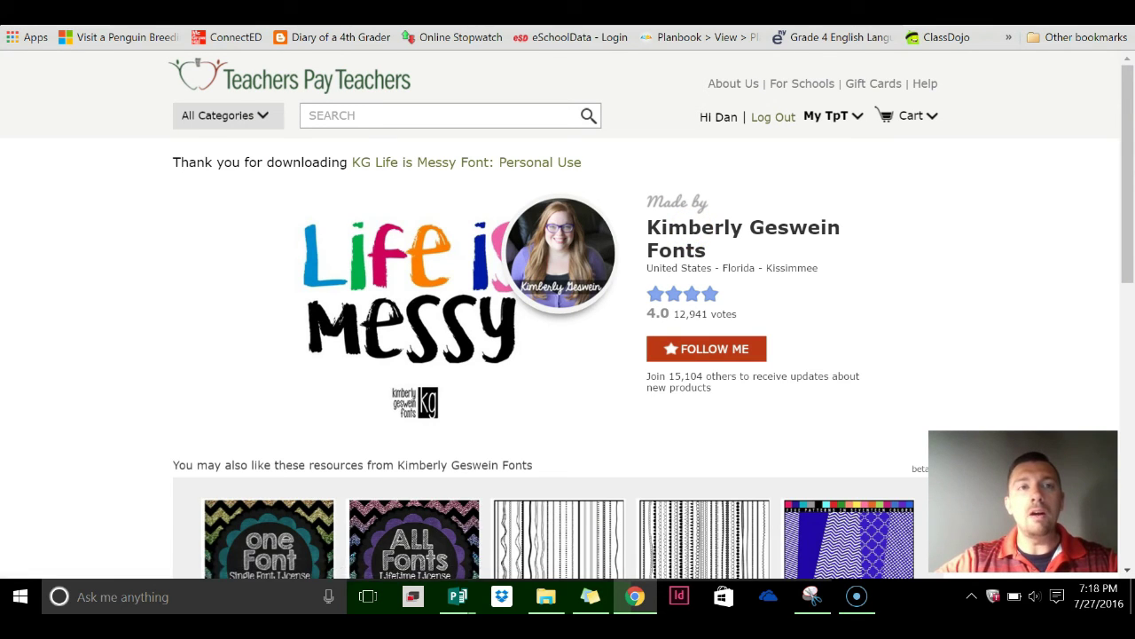
pyautogui.hotkey('alt', 'Left')
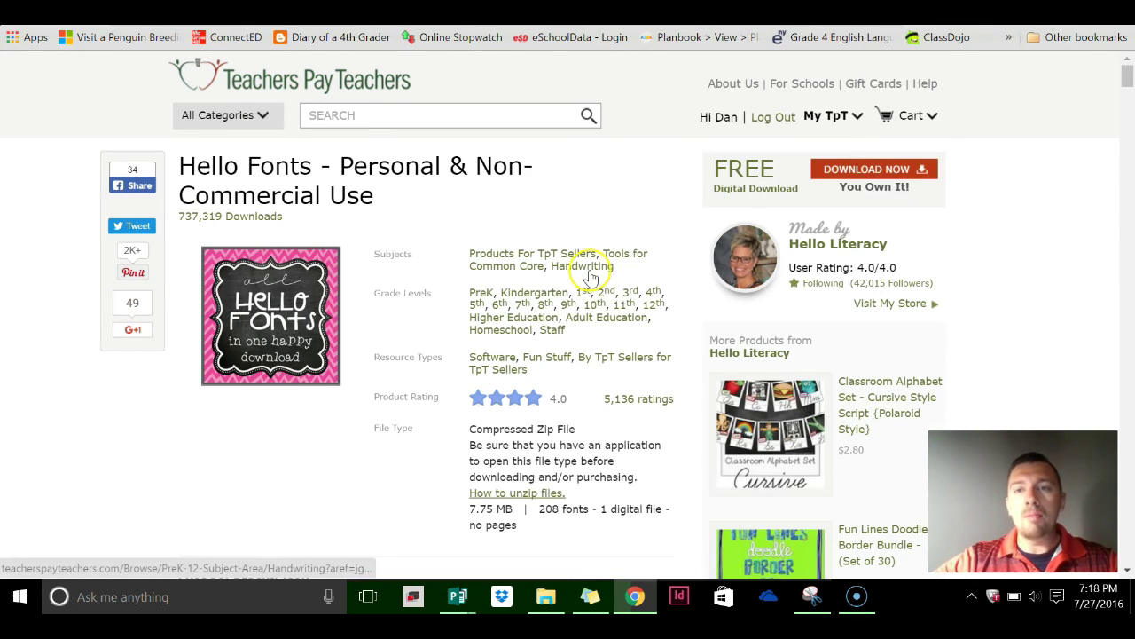
pyautogui.click(888, 233)
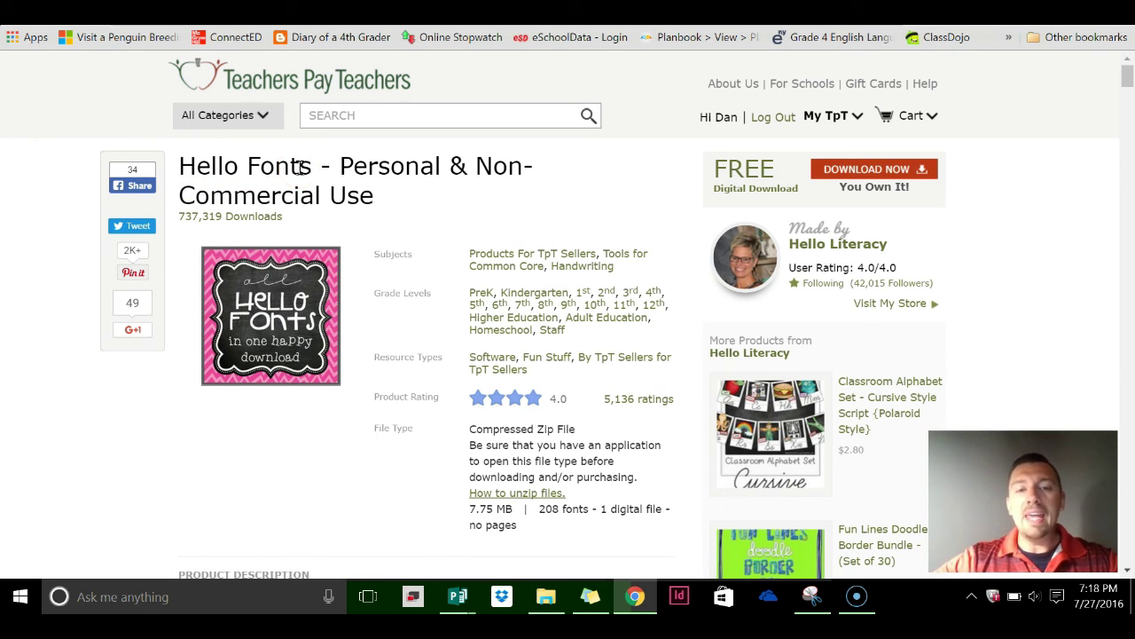
pyautogui.scroll(-5, 393, 399)
pyautogui.click(238, 266)
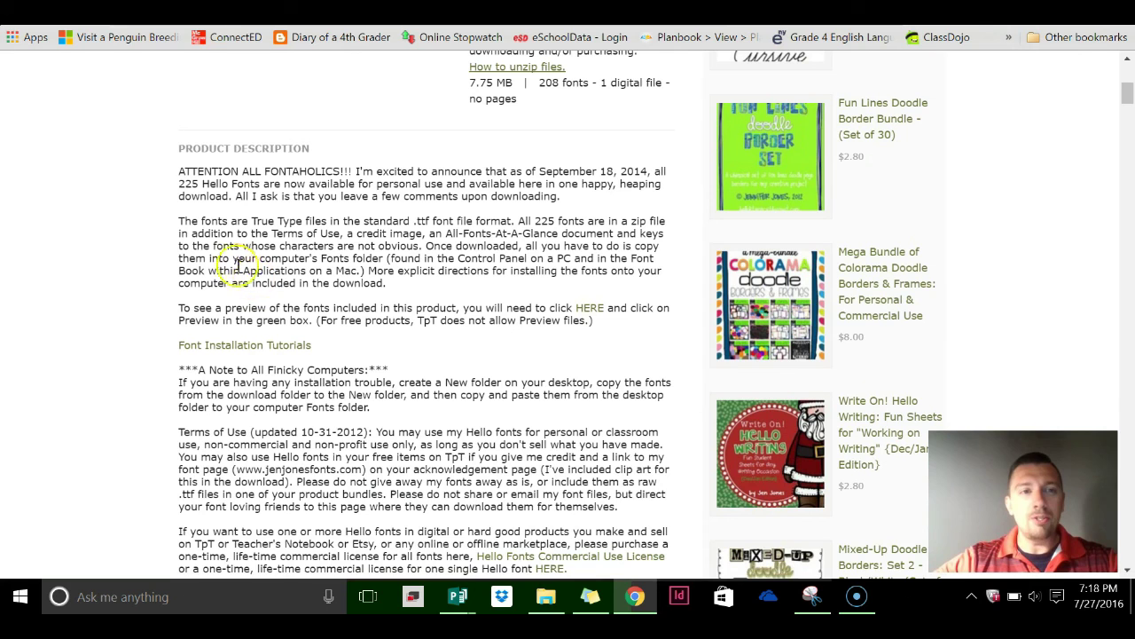
pyautogui.moveTo(178, 183); pyautogui.dragTo(236, 184)
pyautogui.scroll(2, 242, 188)
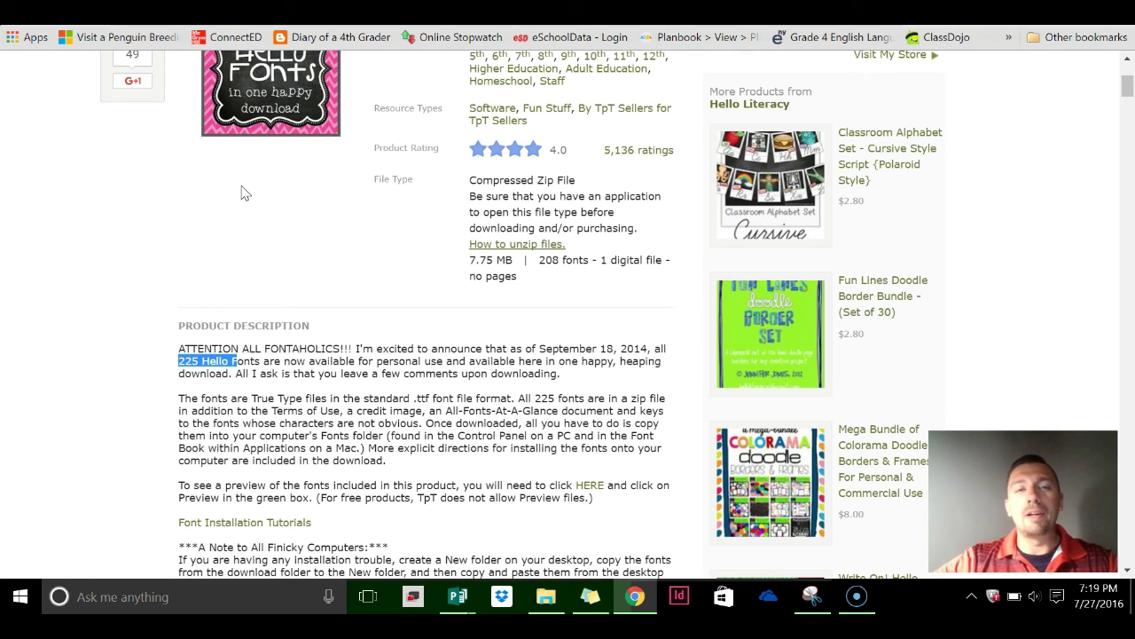
pyautogui.scroll(3, 246, 193)
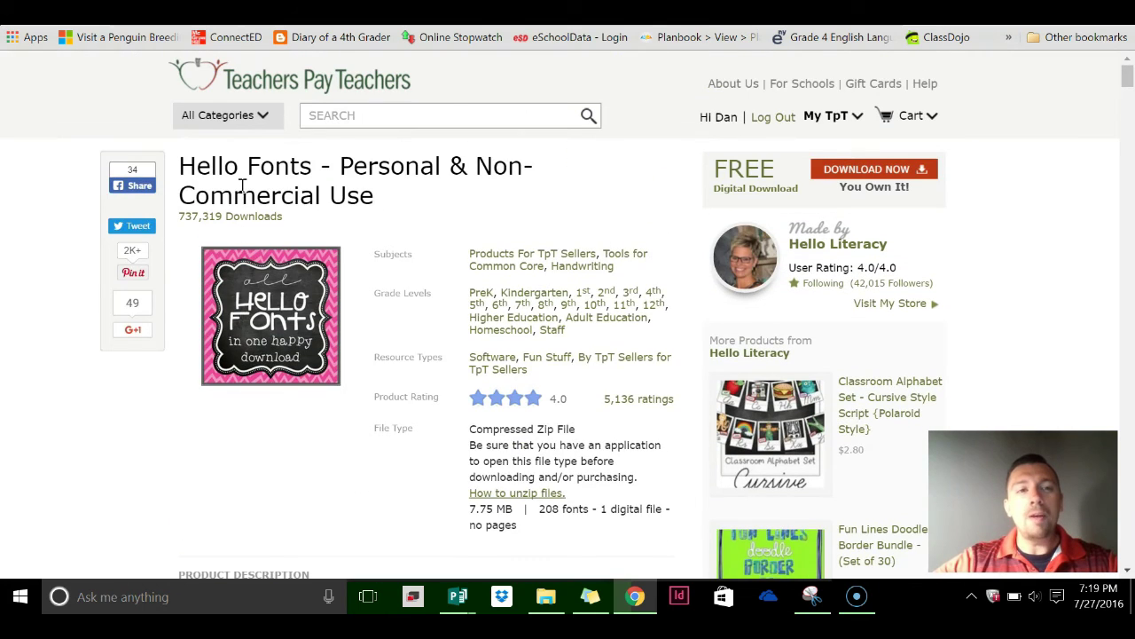